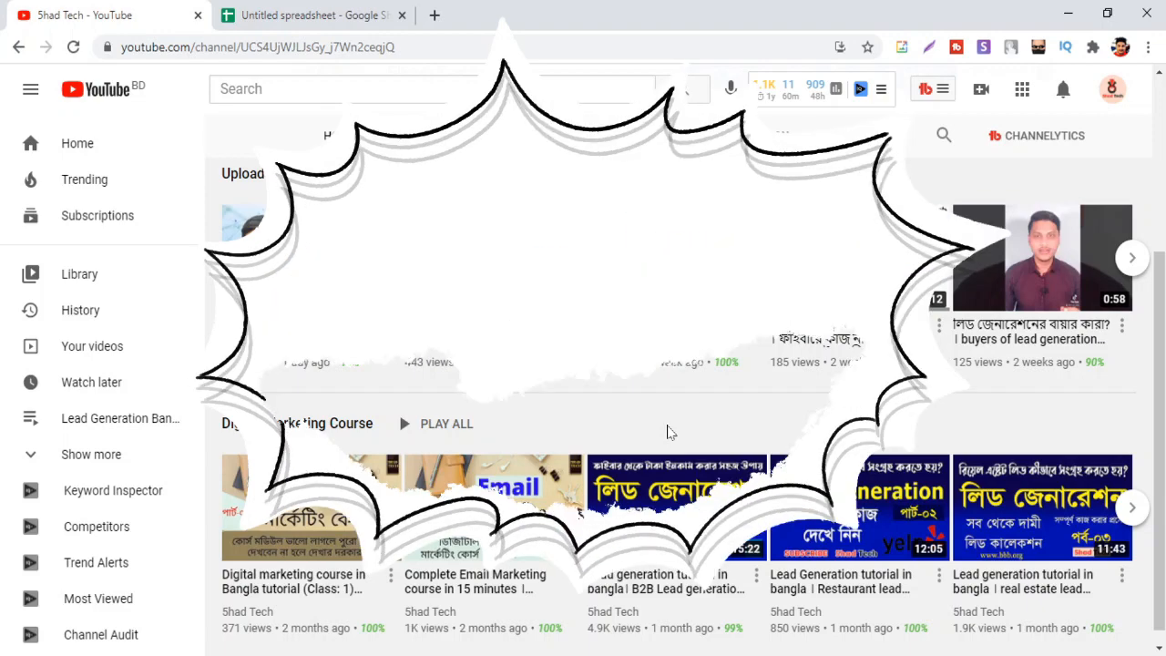
scroll(667, 432, up, 2)
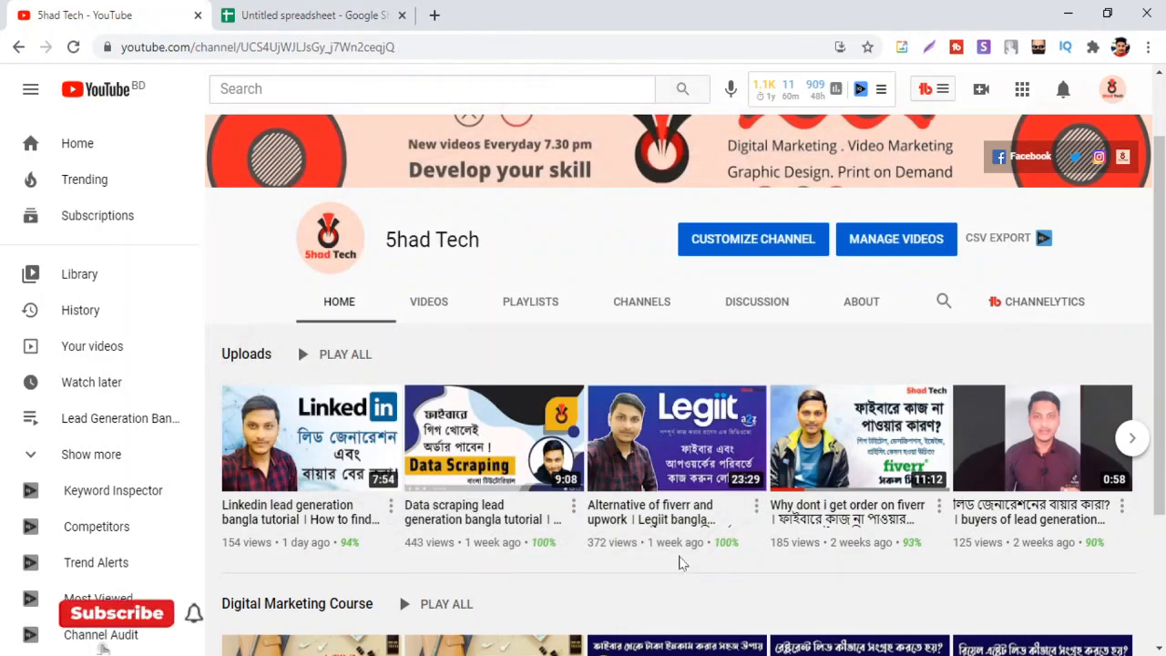
scroll(679, 559, down, 2)
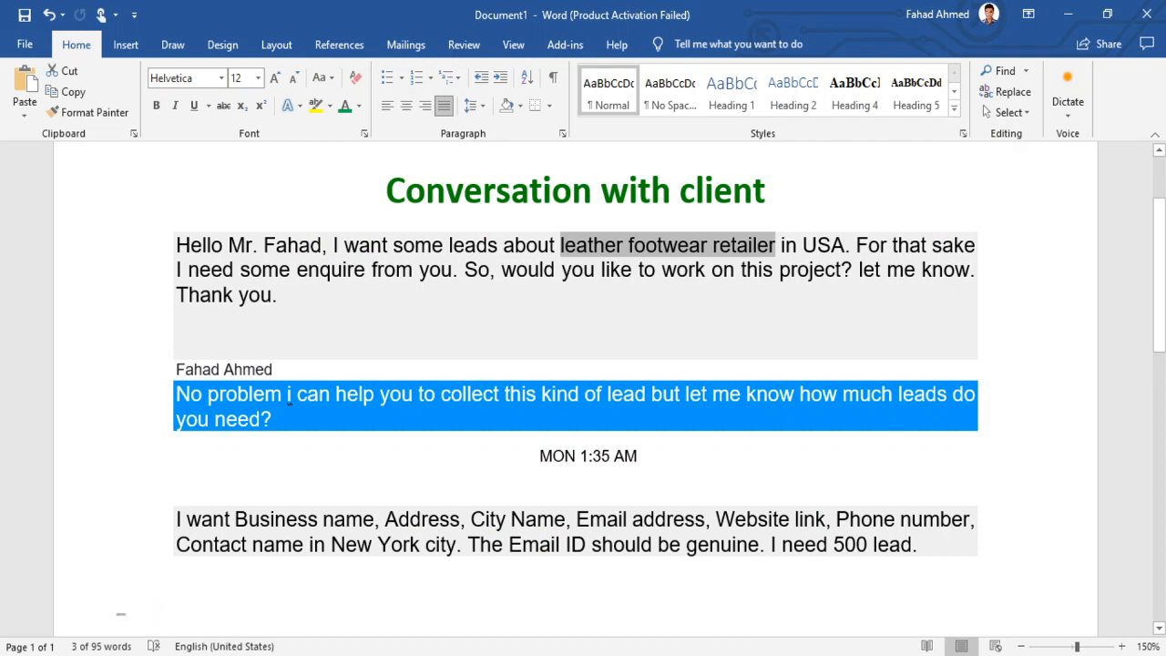
Review the client conversation in Word, highlighting the requested niche "leather footwear retailer" and the location "New York city".
click(576, 246)
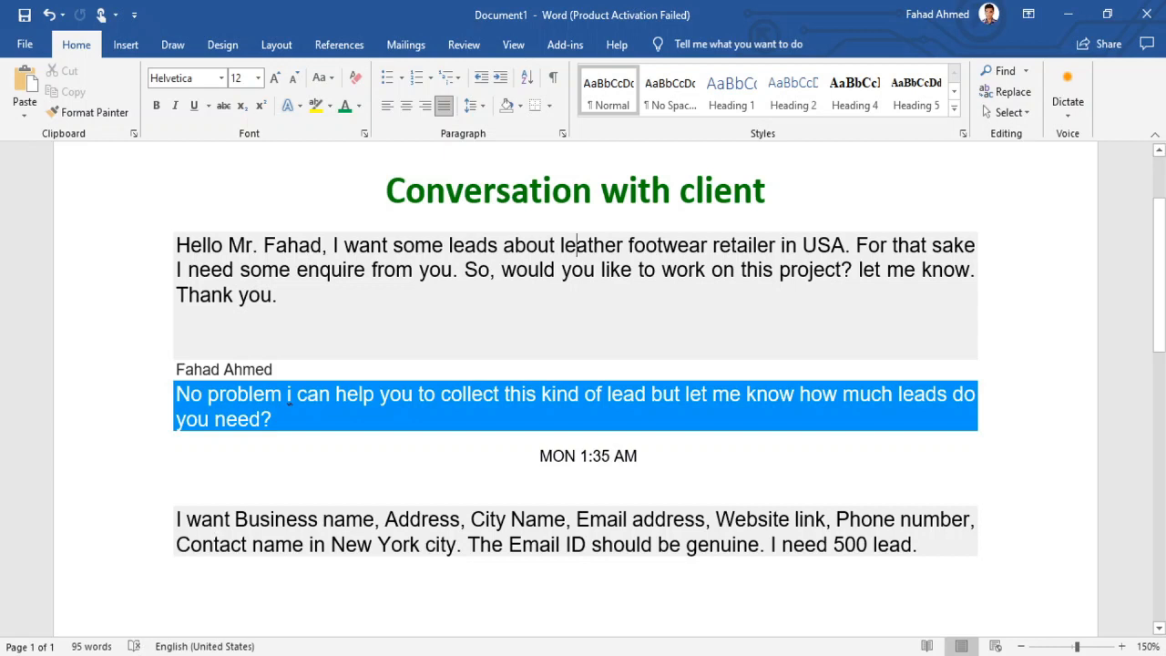
drag(560, 246, 780, 246)
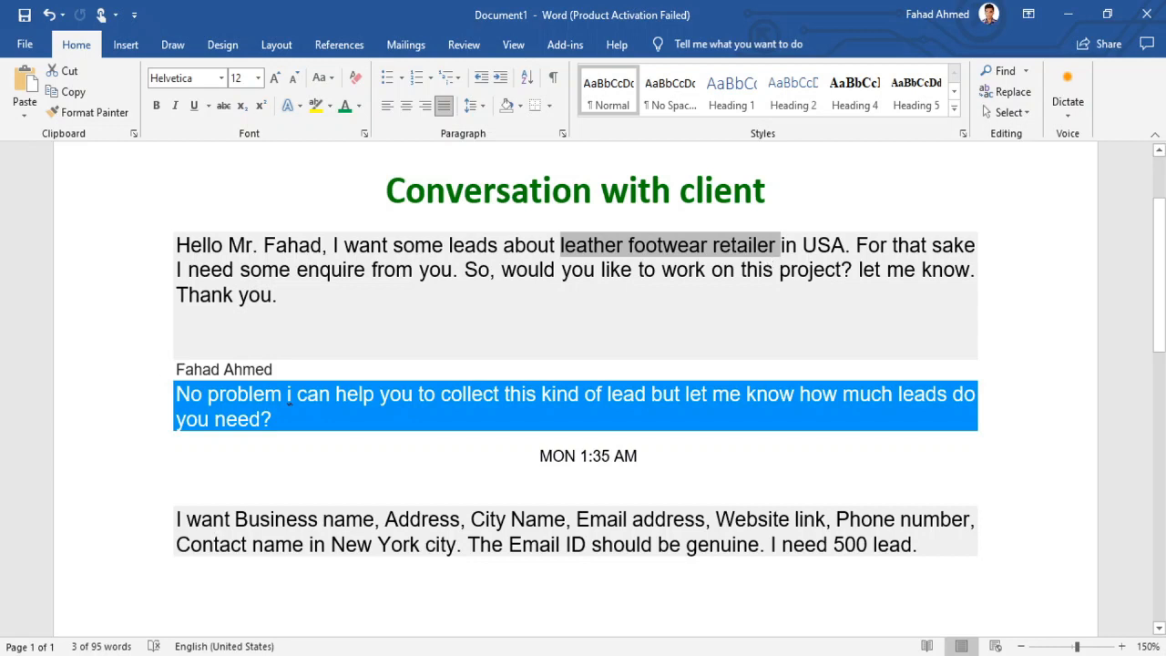
scroll(575, 364, down, 2)
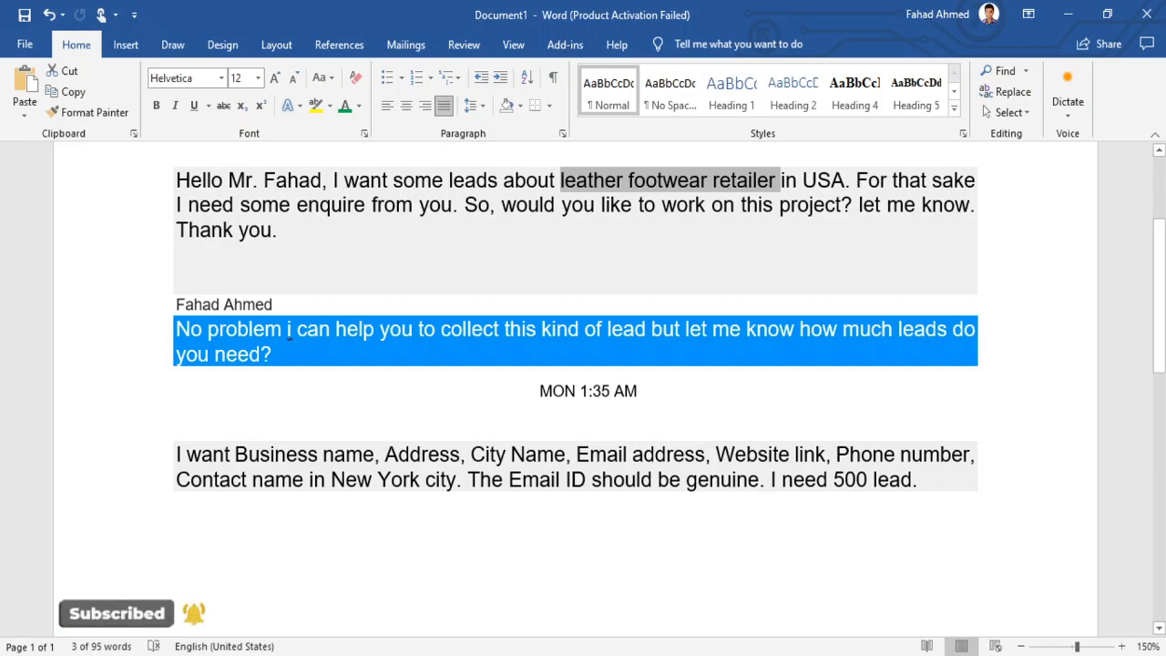
drag(331, 480, 456, 480)
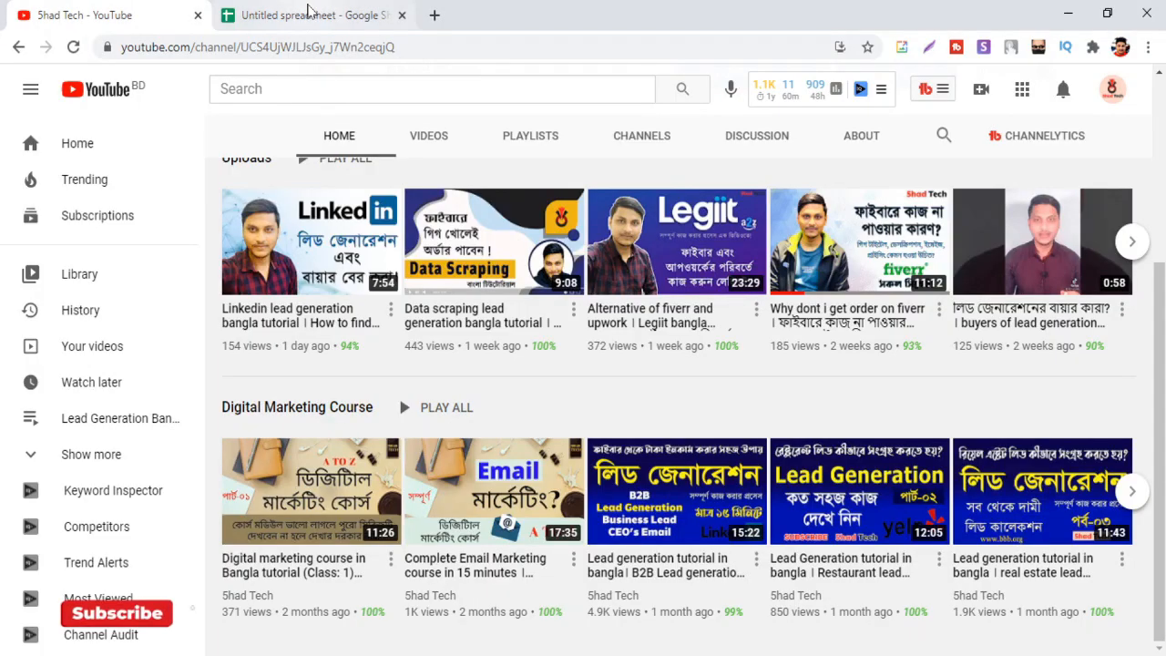
Switch to the browser to check the lead spreadsheet's column headings and view the 5had Tech channel's videos and playlists.
click(308, 11)
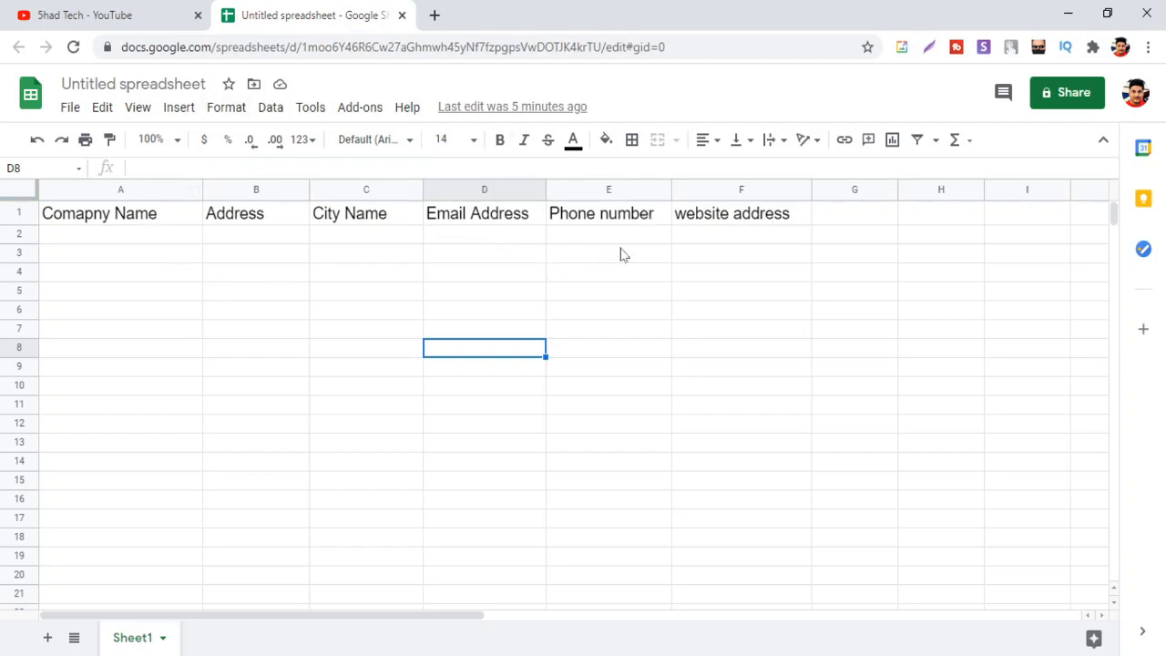
click(126, 18)
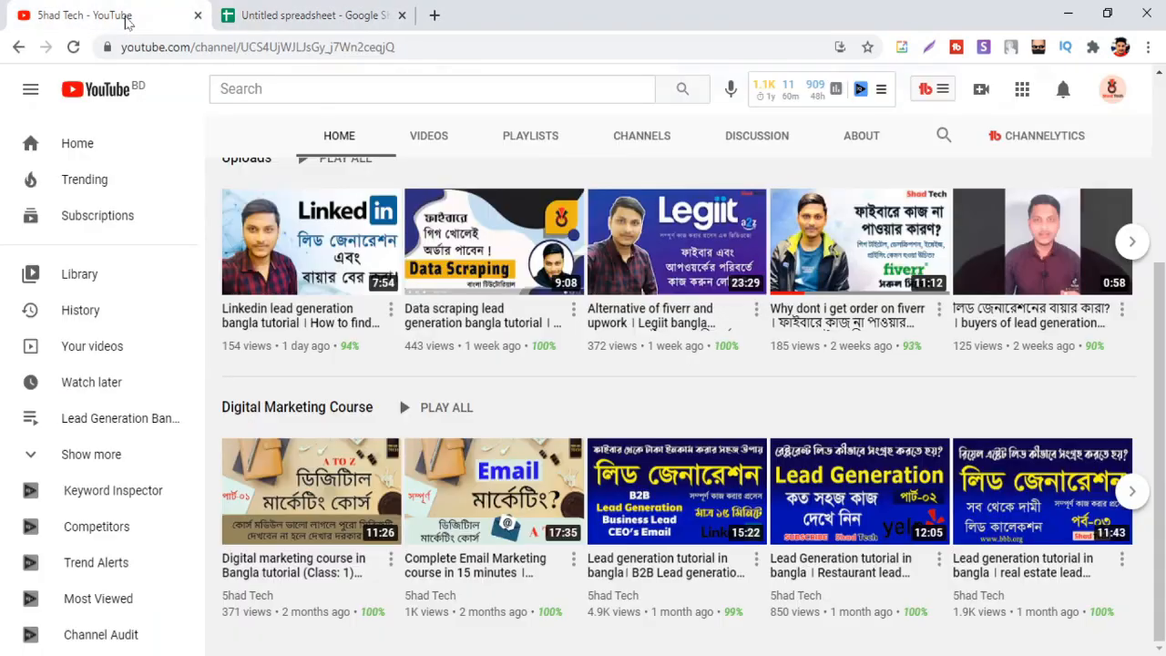
scroll(494, 195, up, 2)
click(424, 285)
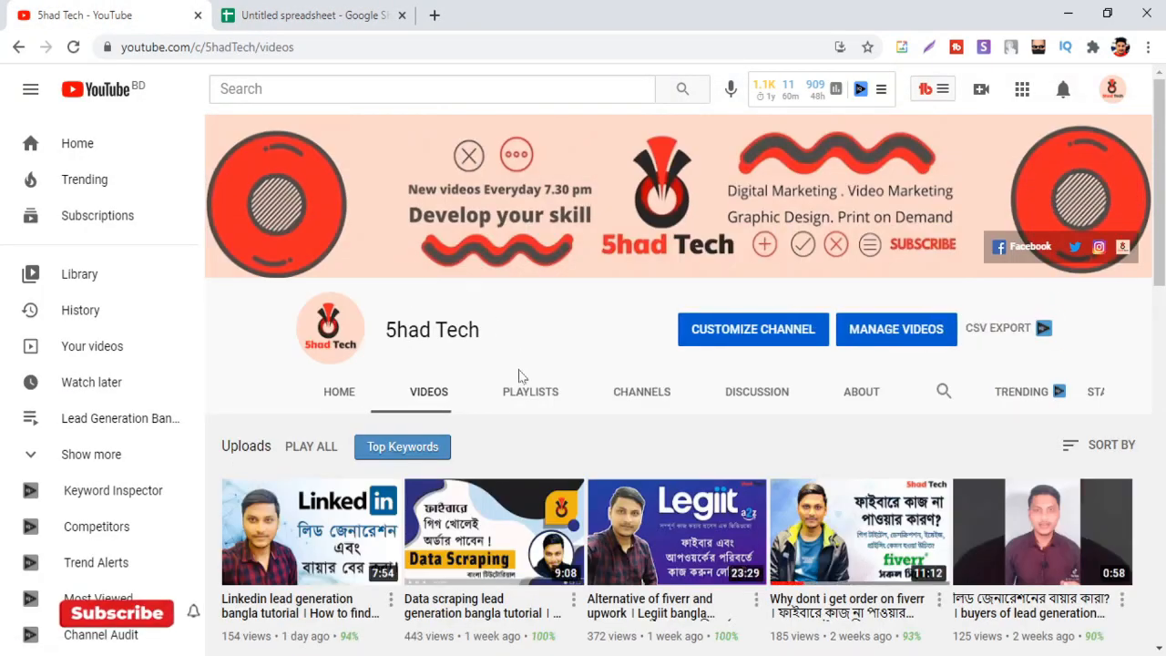
click(529, 393)
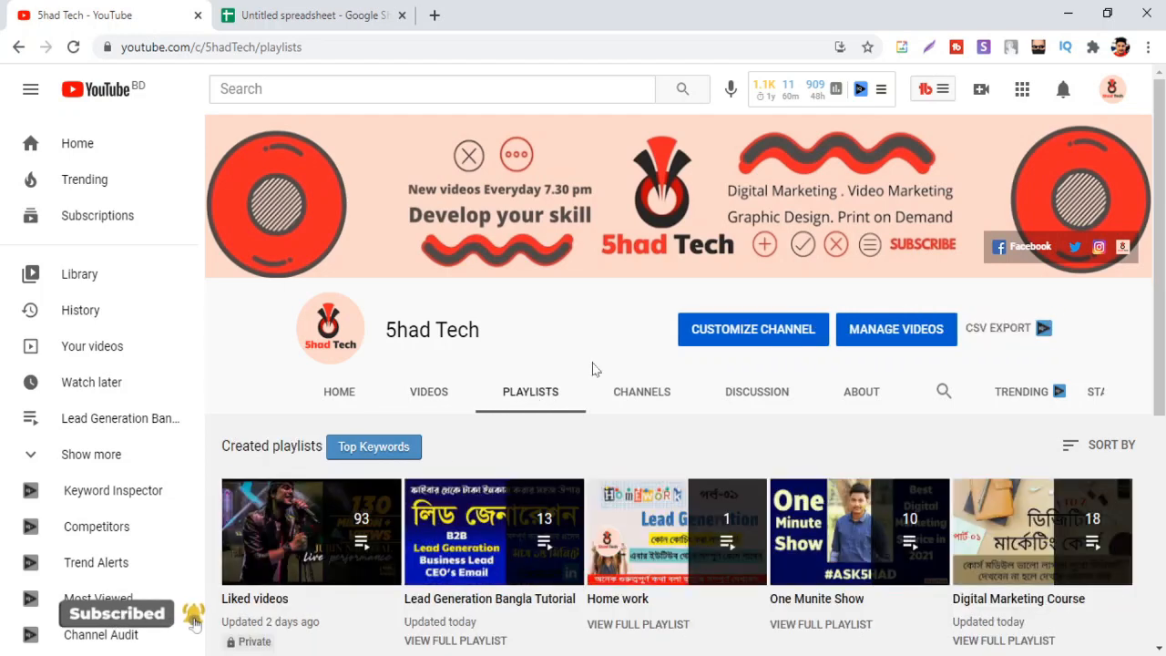
scroll(592, 369, down, 1)
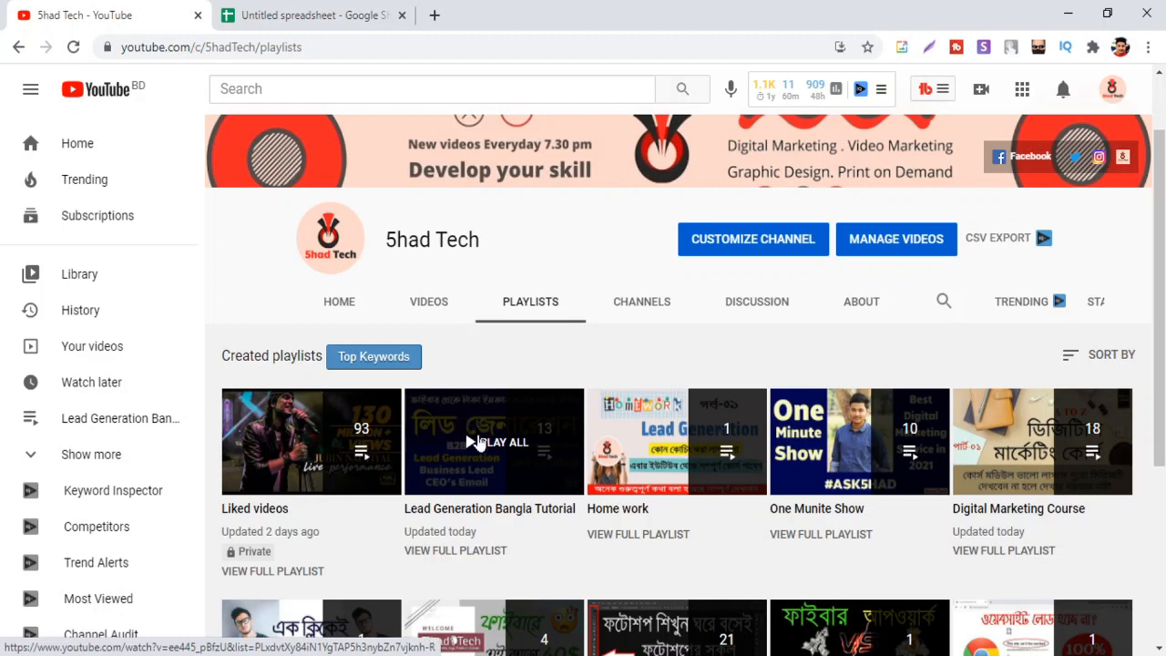
click(321, 11)
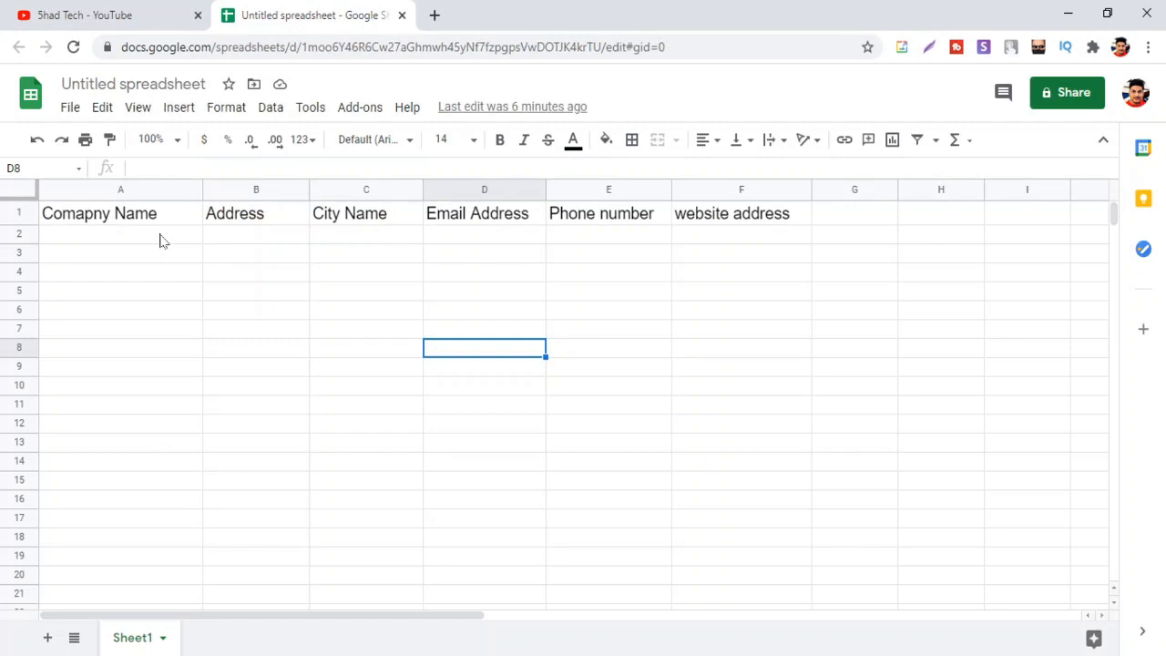
Copy the phrase "leather footwear retailer" from the client's first message in Word and return to the browser's lead spreadsheet.
click(723, 654)
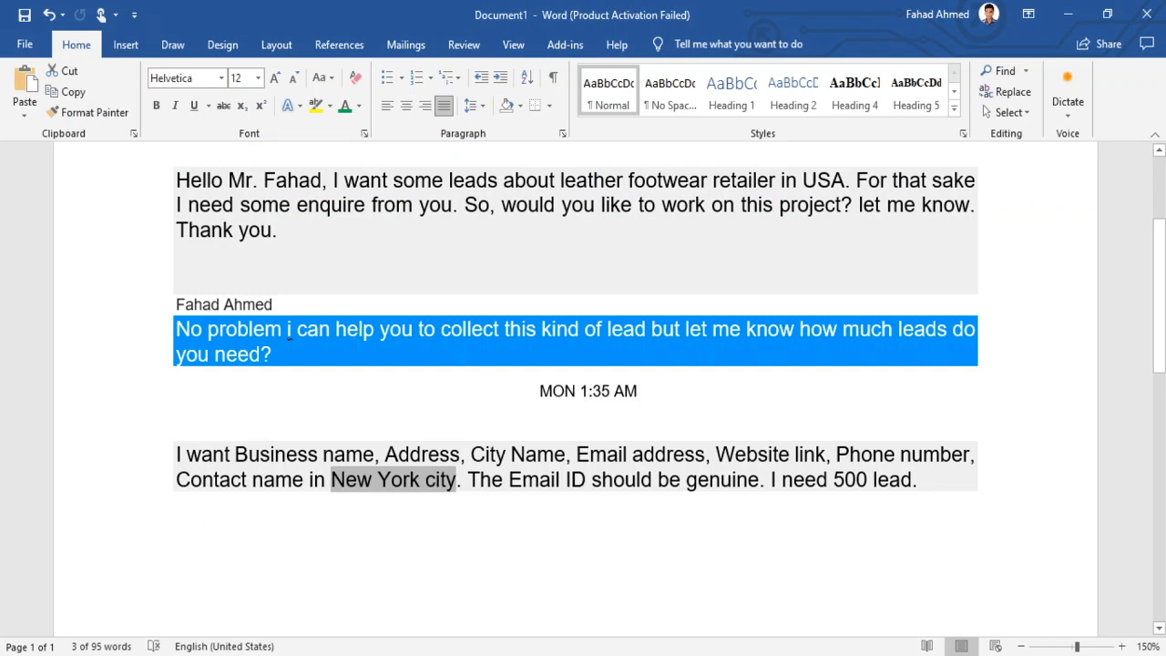
drag(777, 180, 566, 187)
key(ctrl+c)
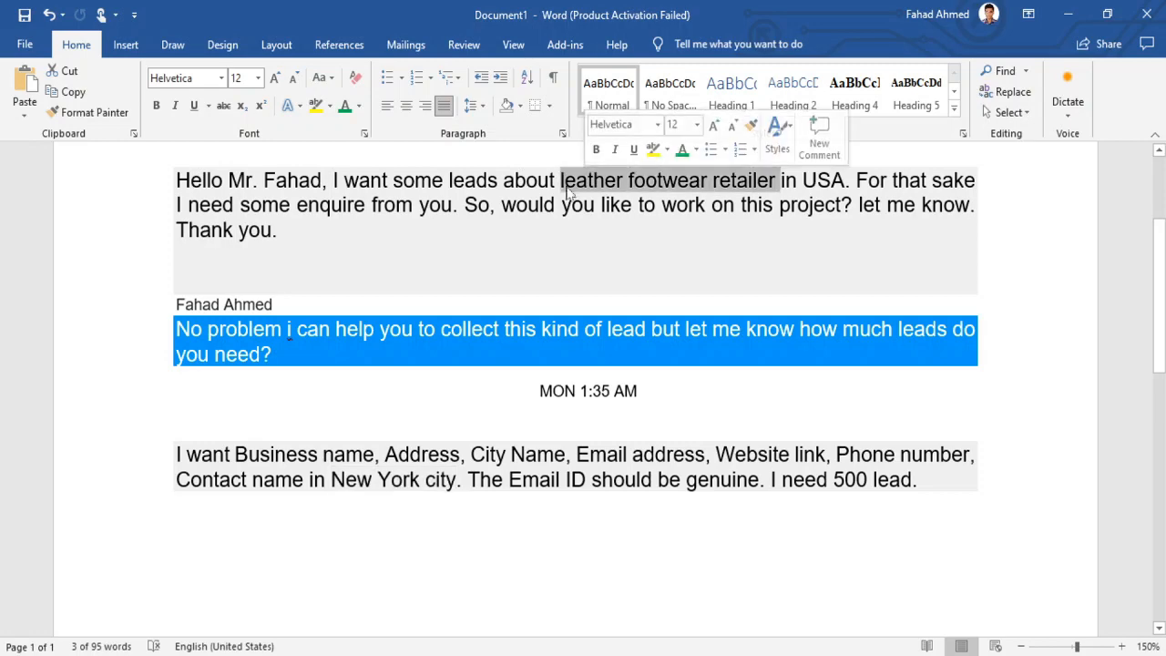
key(alt+Tab)
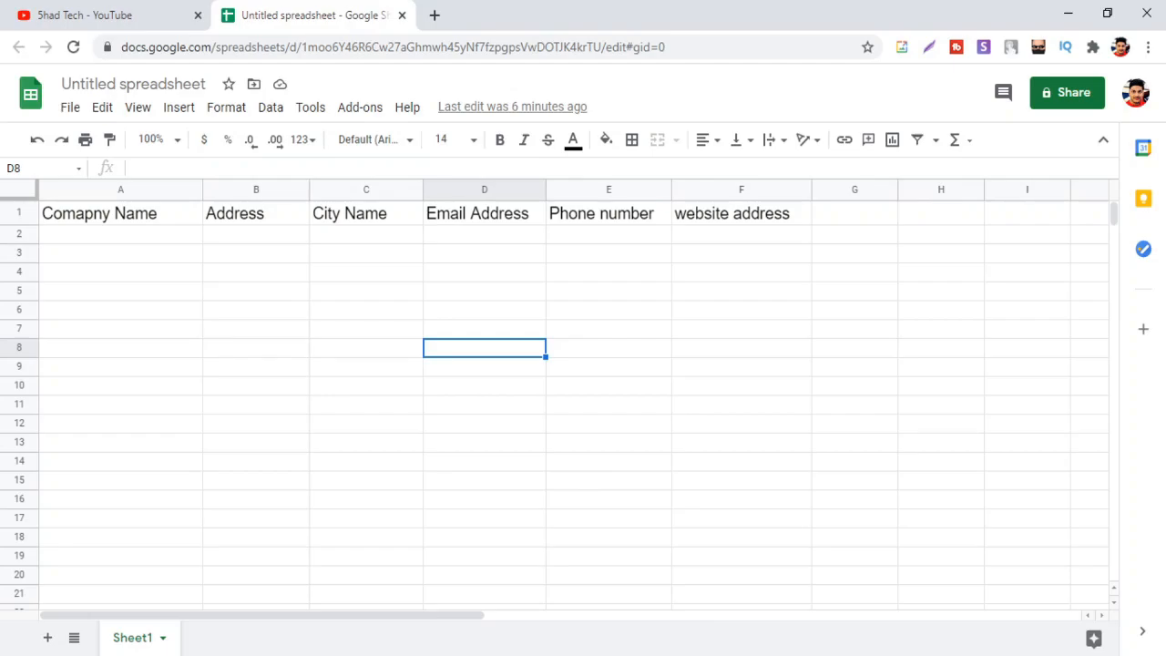
key(alt+Tab)
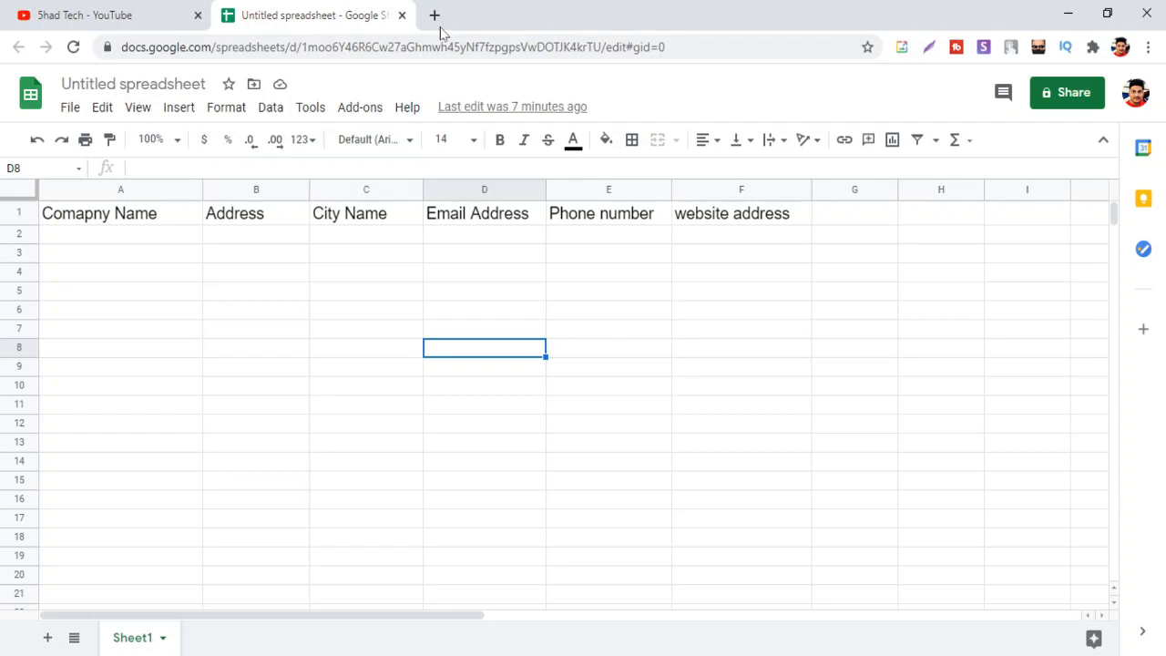
Search Google for "hotfrog" in a new browser tab and open the hotfrog.com business directory.
click(434, 15)
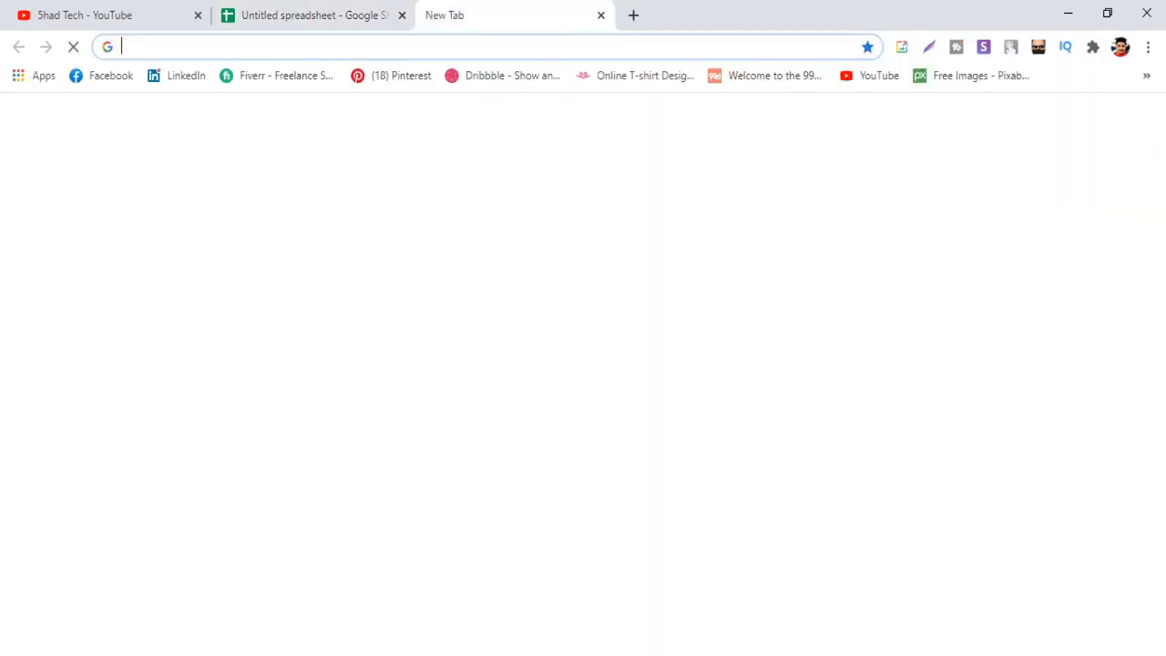
text(hot)
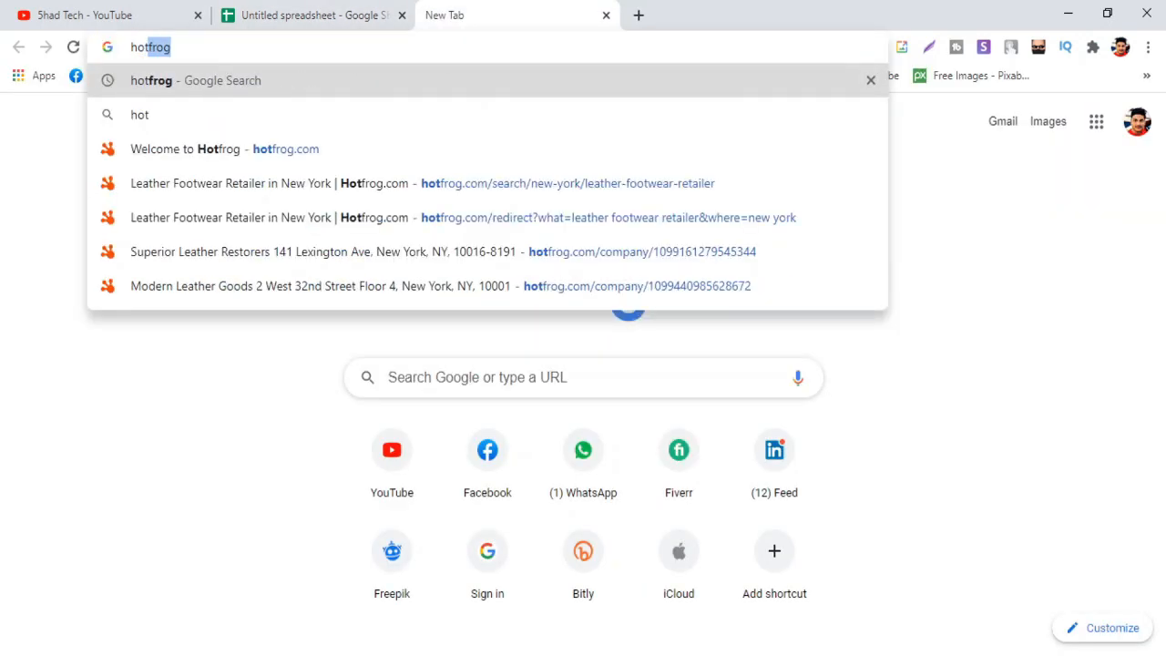
key(Return)
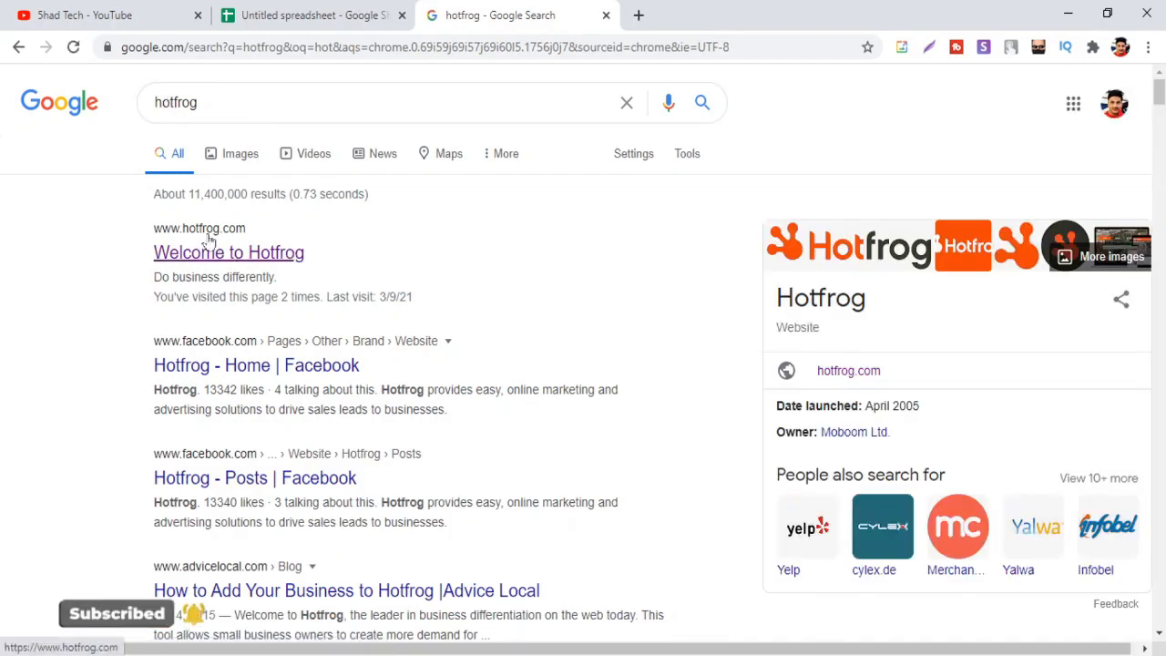
click(257, 259)
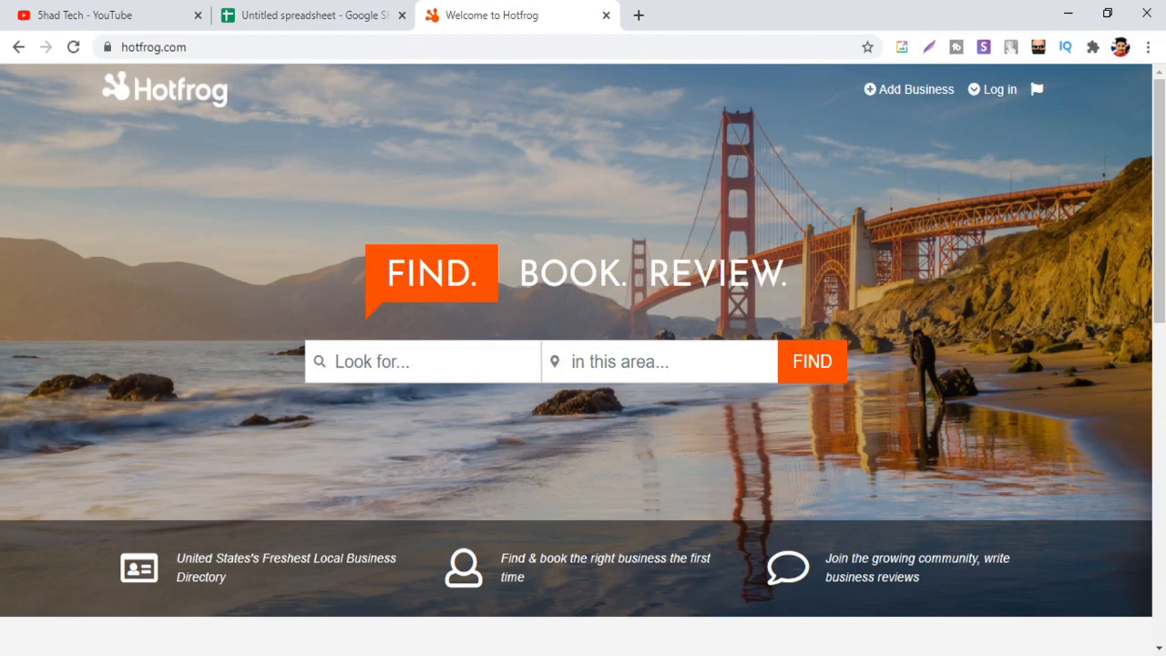
Search the Hotfrog directory for "leather footwear retailer" in the New York area, using the copied phrase.
click(392, 361)
key(ctrl+v)
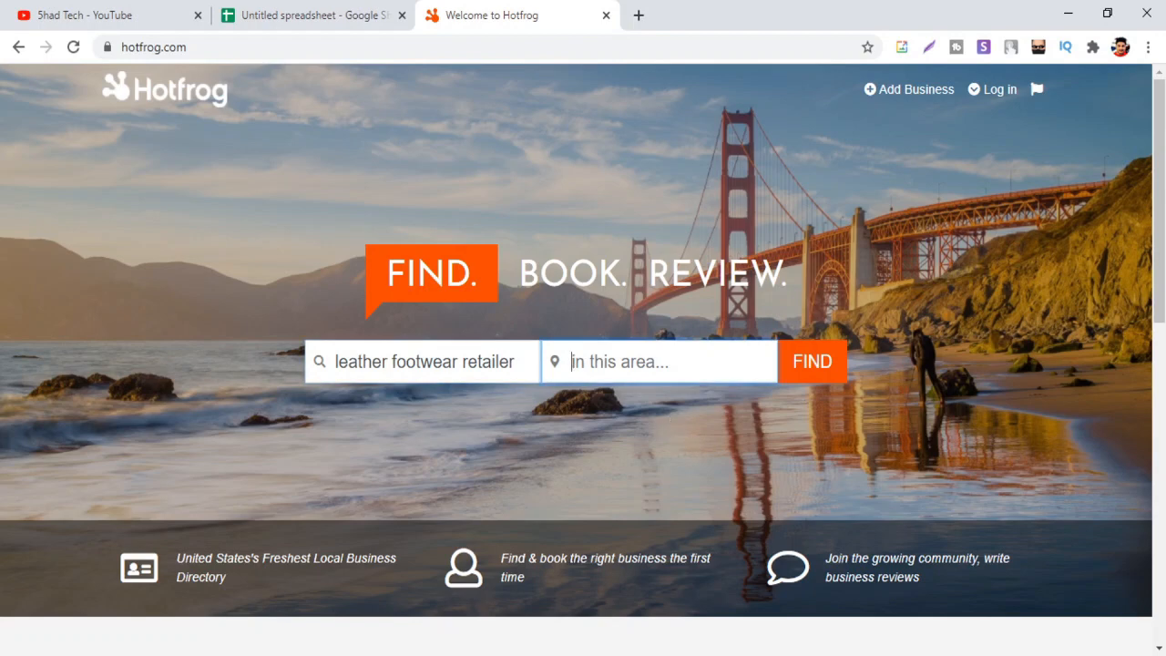
text(New)
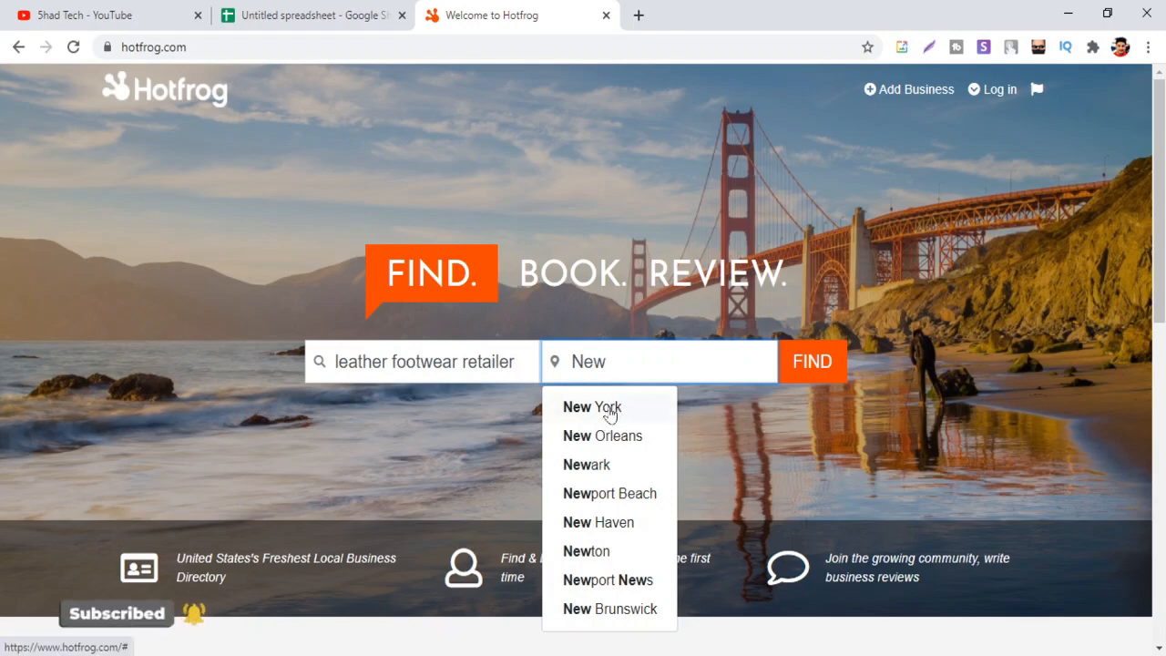
click(609, 410)
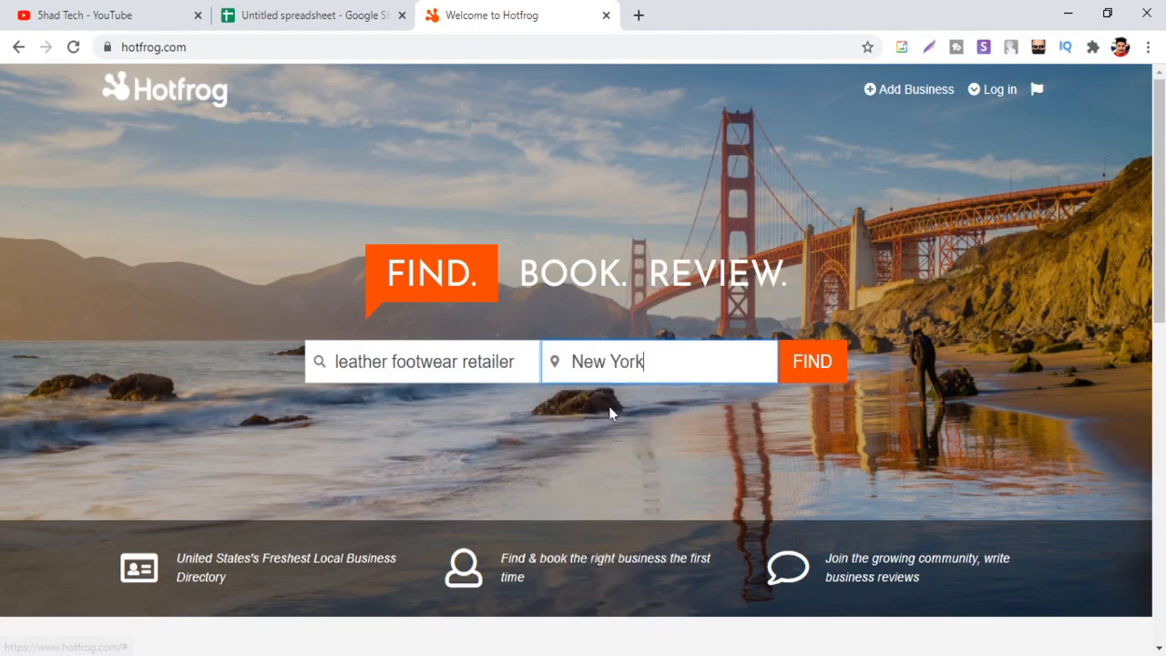
click(812, 379)
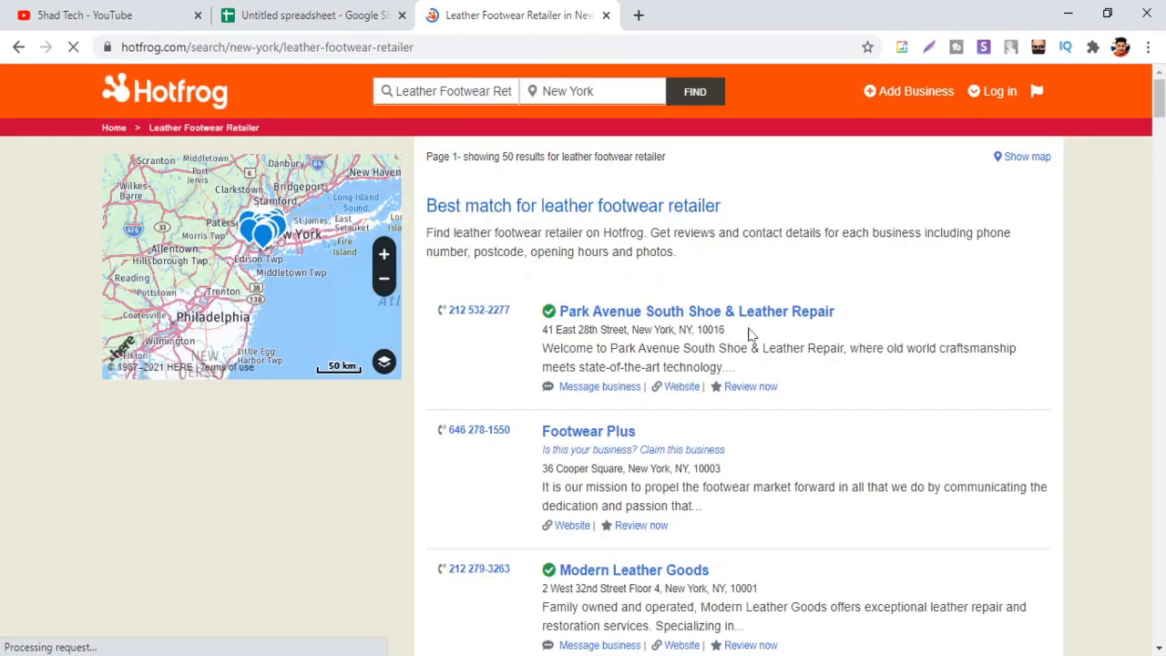
Examine the leather footwear retailer results, comparing the ads with the regular listings and their phone, address and website details.
scroll(737, 279, down, 8)
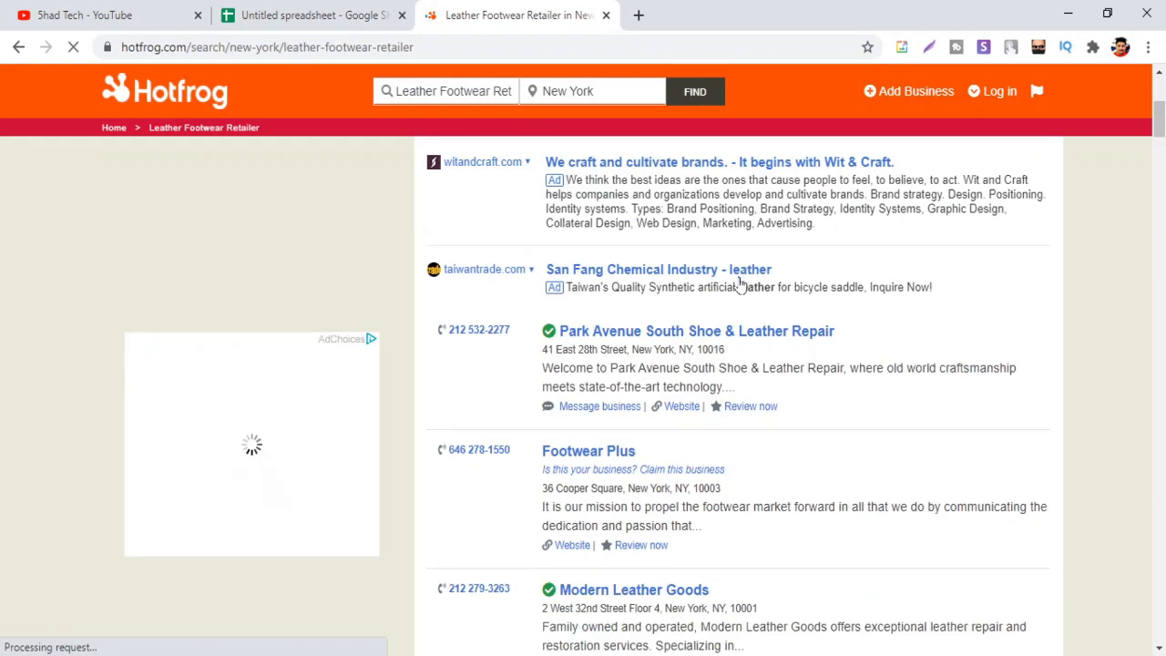
scroll(740, 285, up, 6)
scroll(741, 285, up, 2)
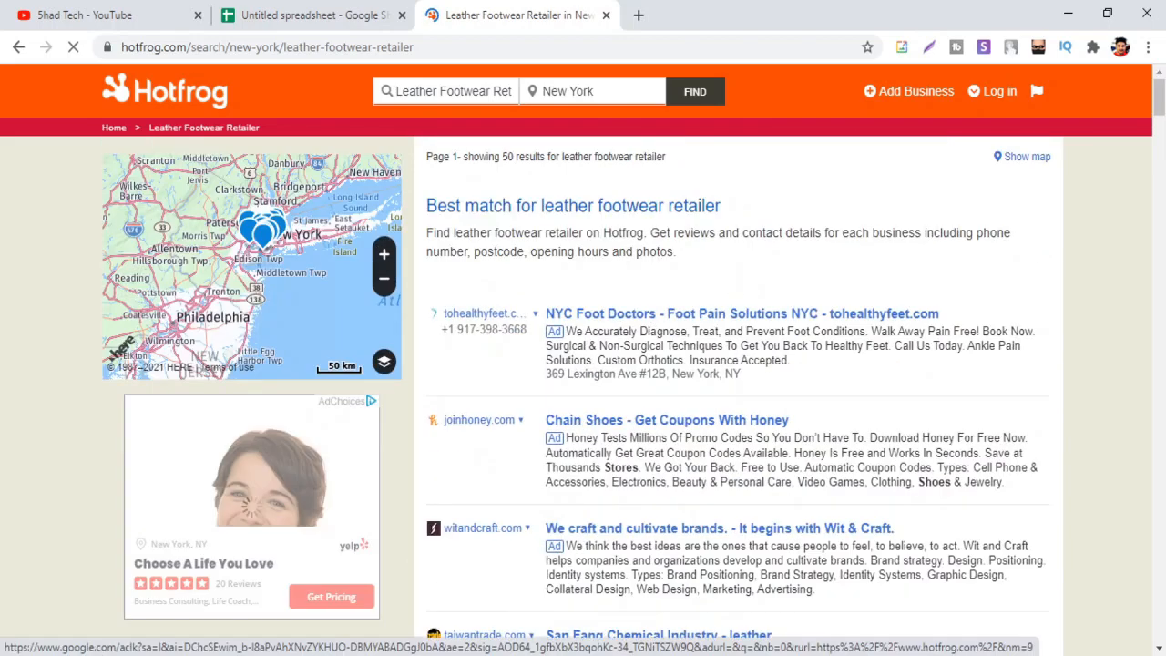
scroll(742, 285, down, 2)
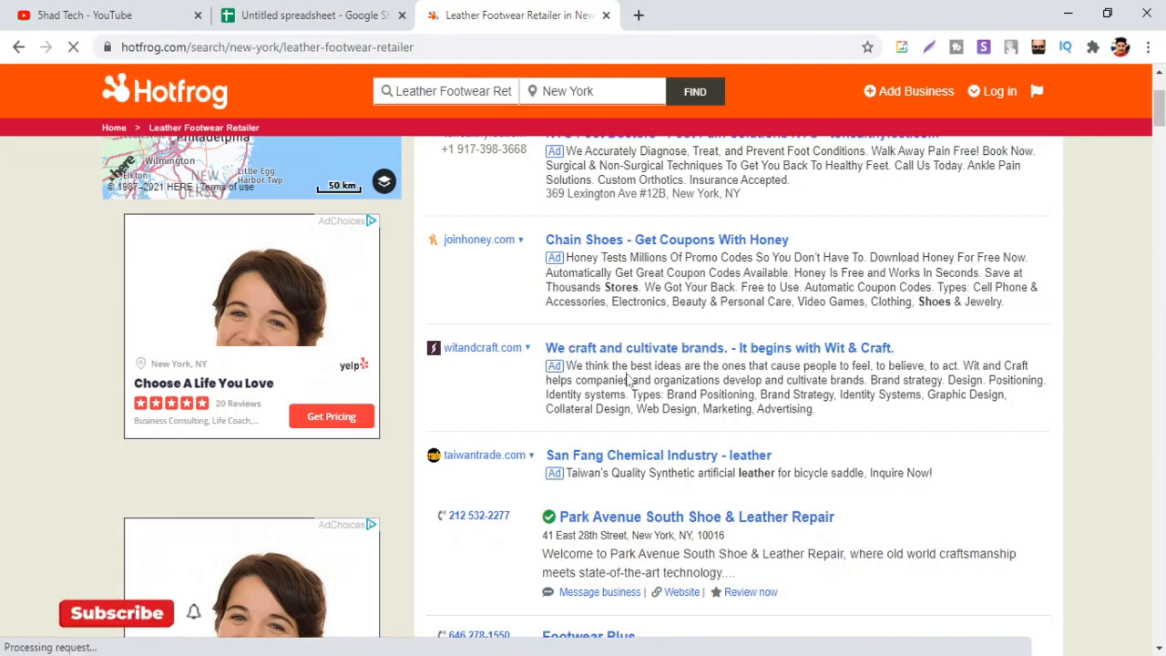
scroll(643, 359, down, 3)
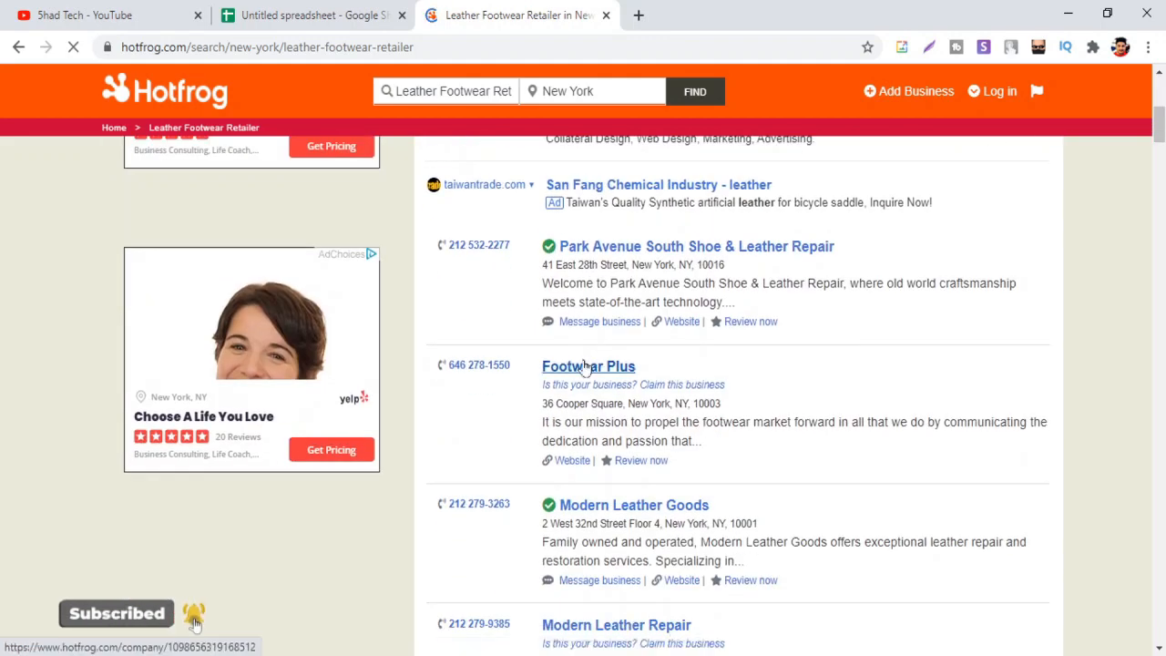
scroll(707, 384, up, 5)
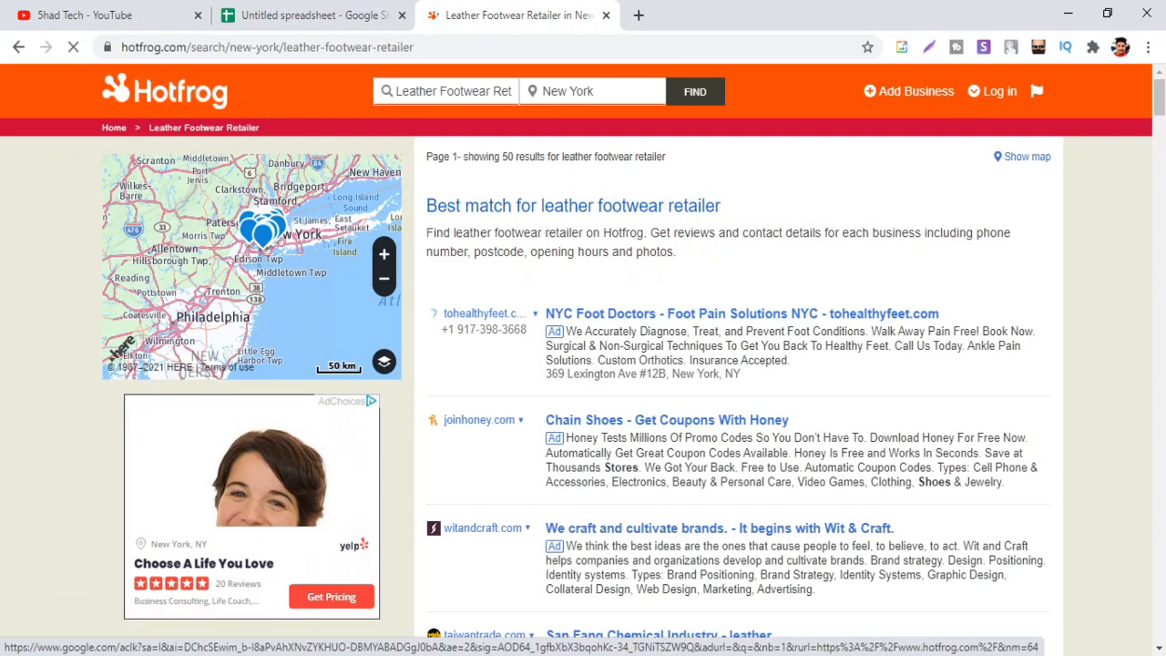
click(553, 315)
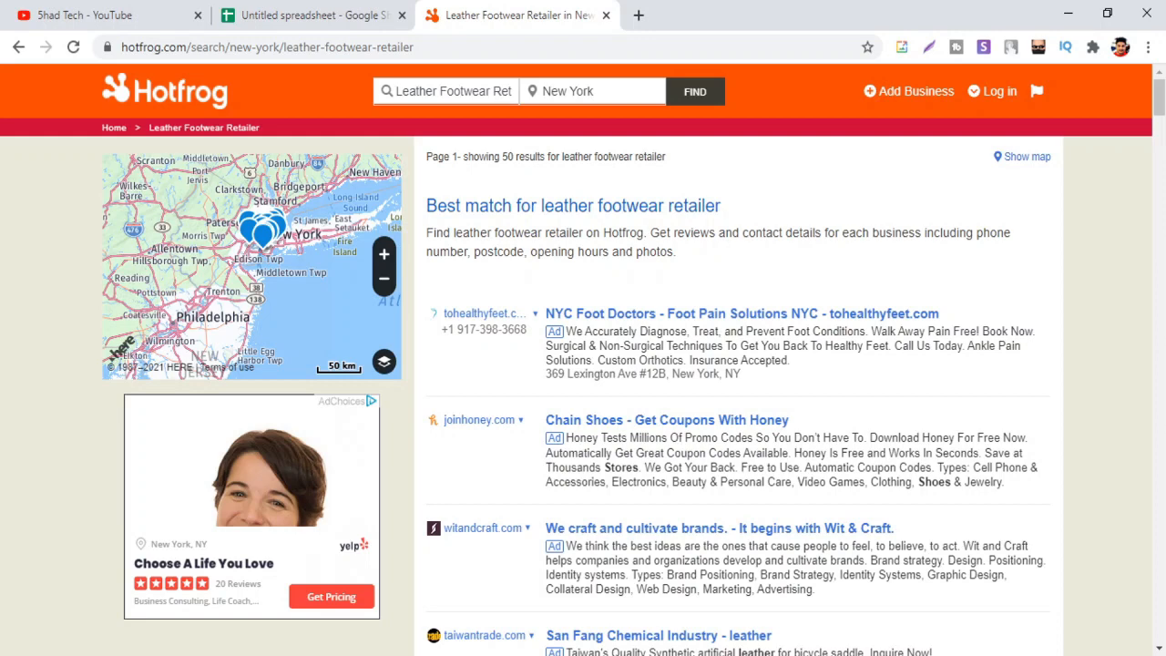
scroll(583, 397, down, 2)
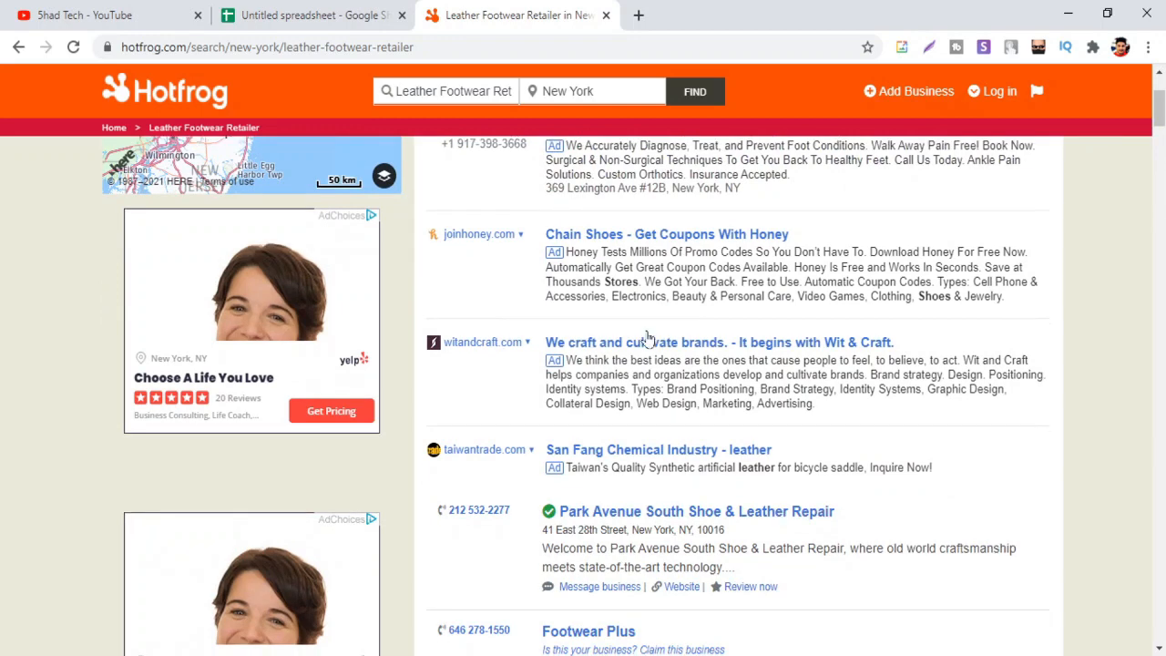
scroll(646, 338, down, 3)
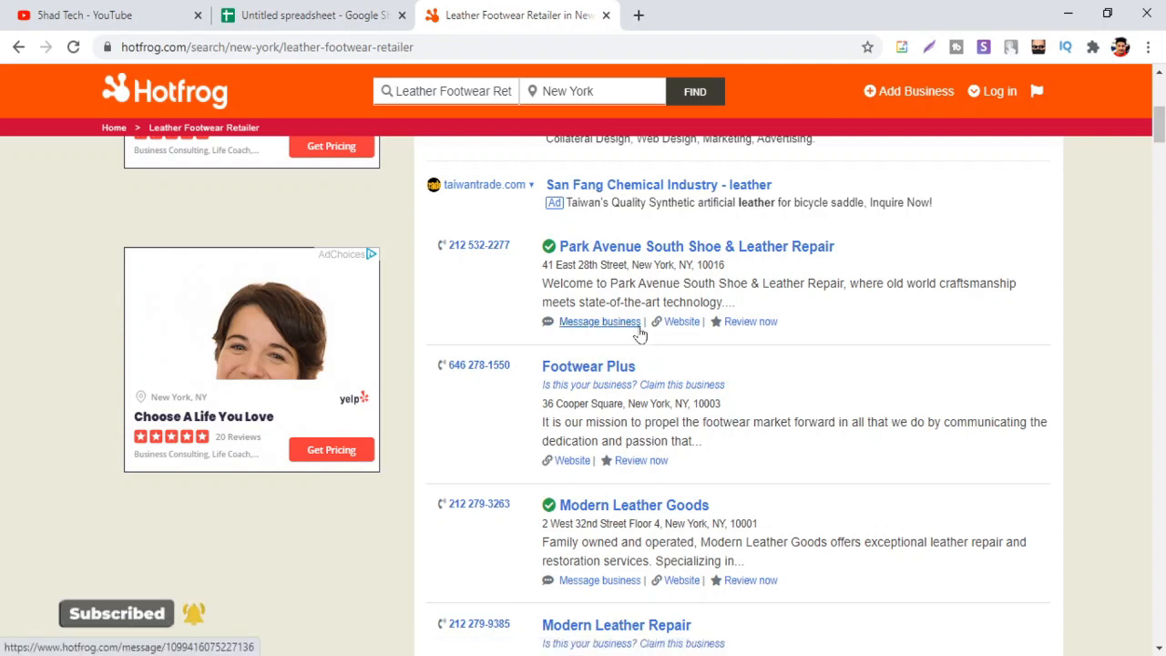
scroll(641, 335, up, 3)
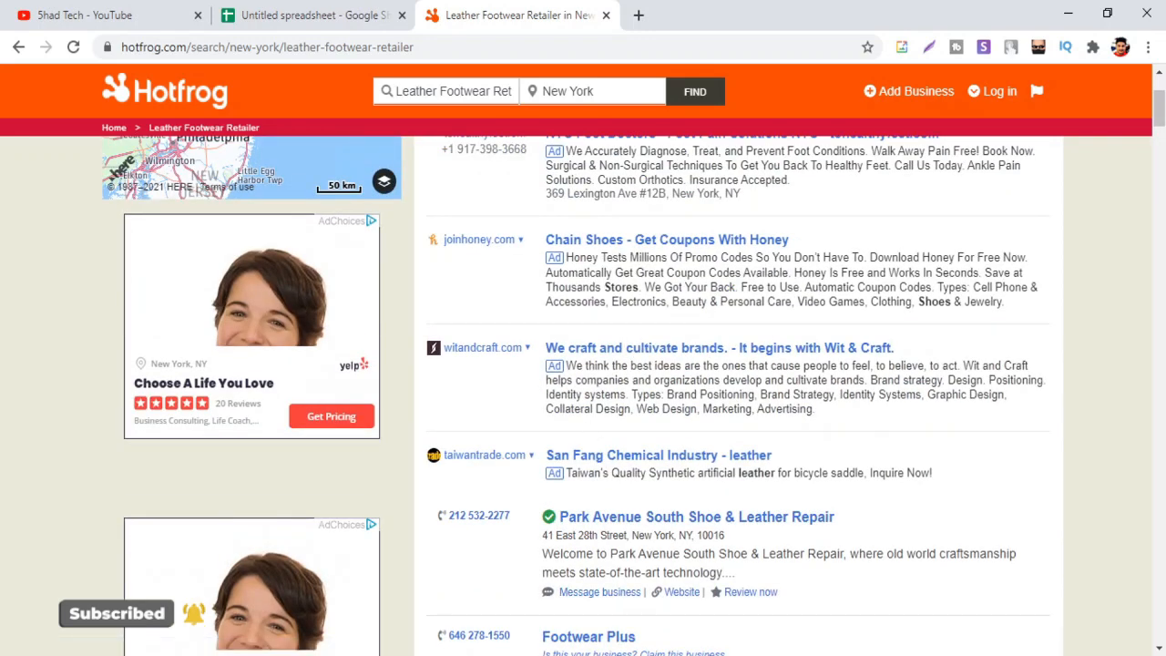
scroll(507, 367, down, 2)
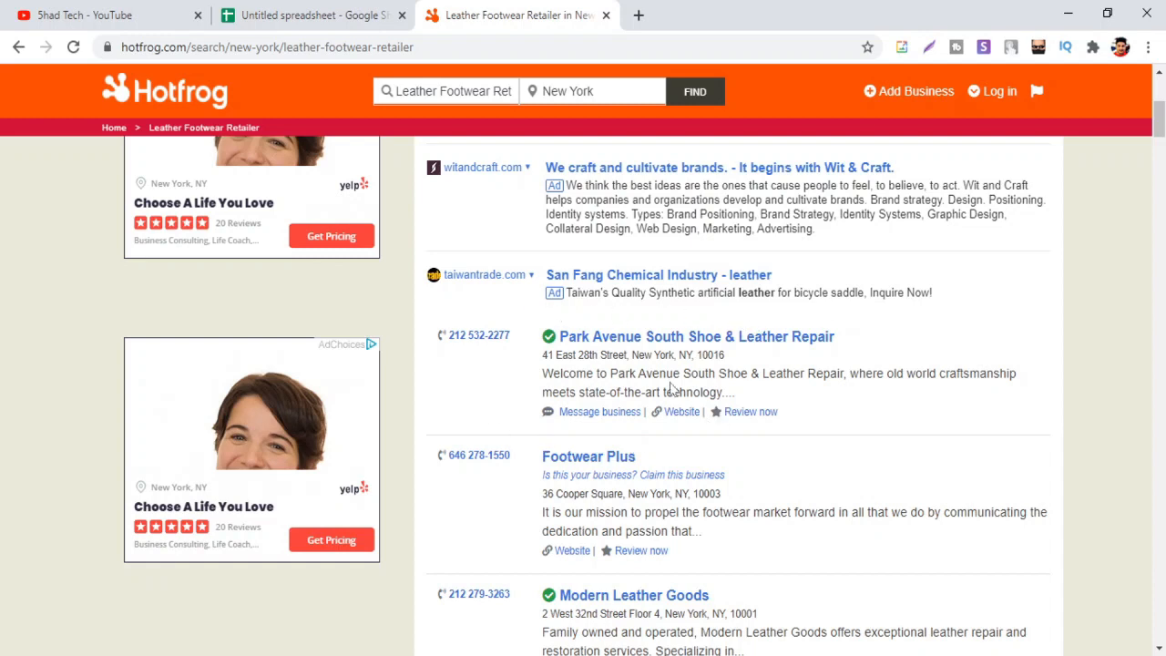
scroll(672, 387, down, 1)
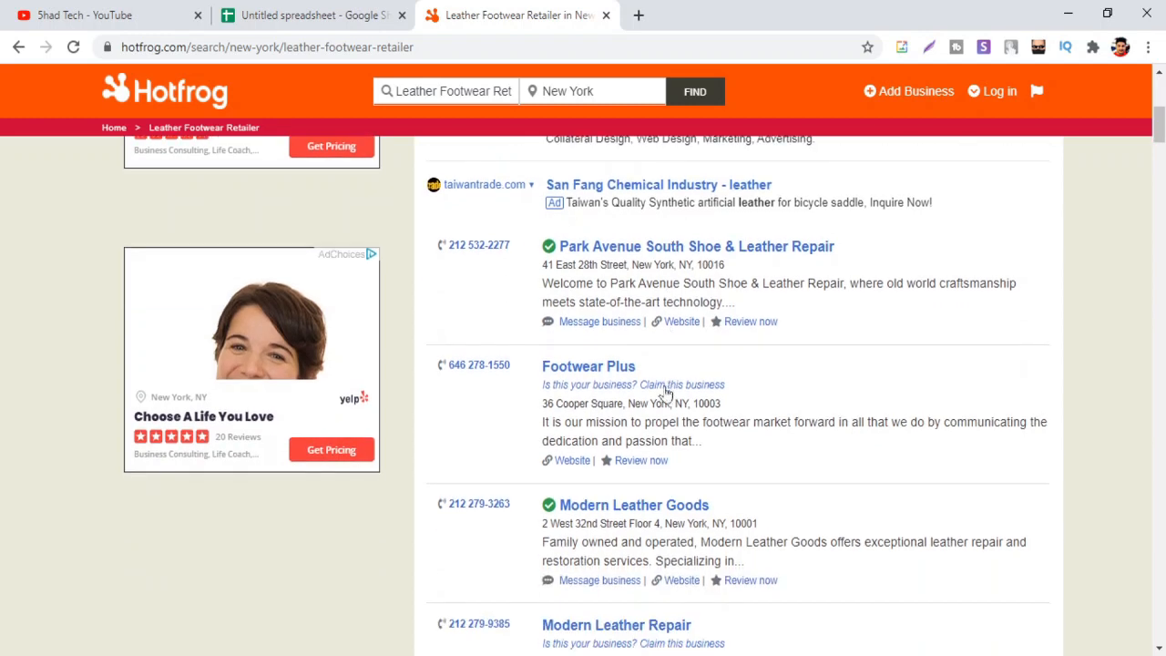
Open the Modern Leather Goods, Omar Bailey Footwear and Modern Leather Repair listings in separate background tabs.
middle_click(643, 510)
scroll(733, 405, down, 2)
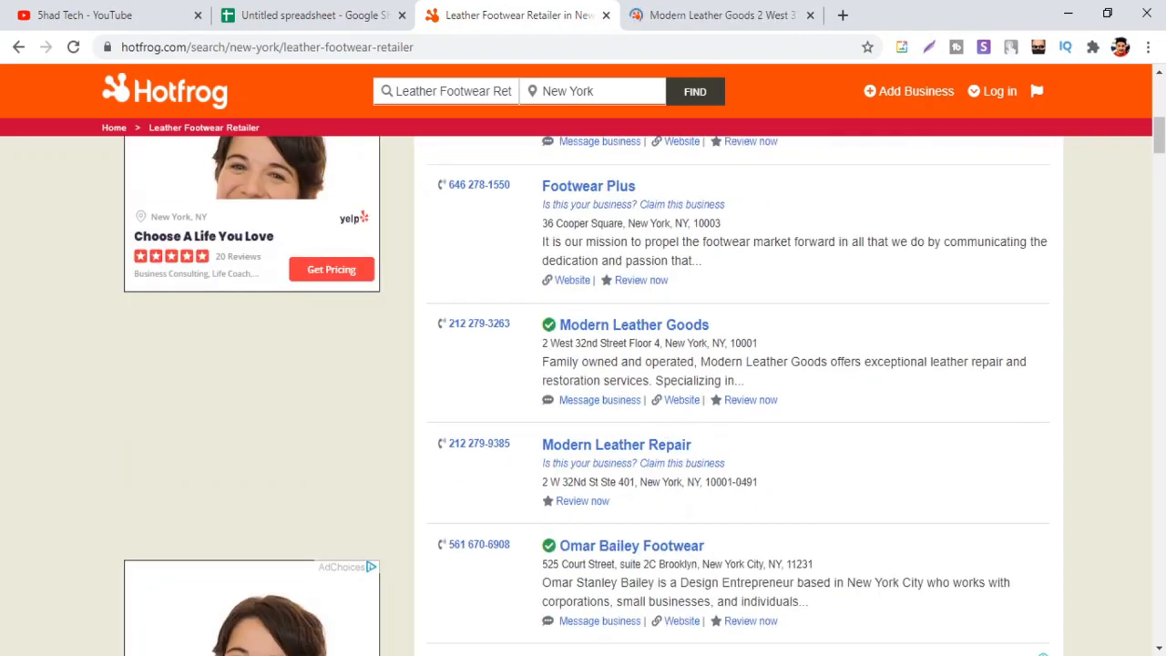
middle_click(617, 549)
scroll(674, 474, down, 3)
scroll(651, 382, up, 2)
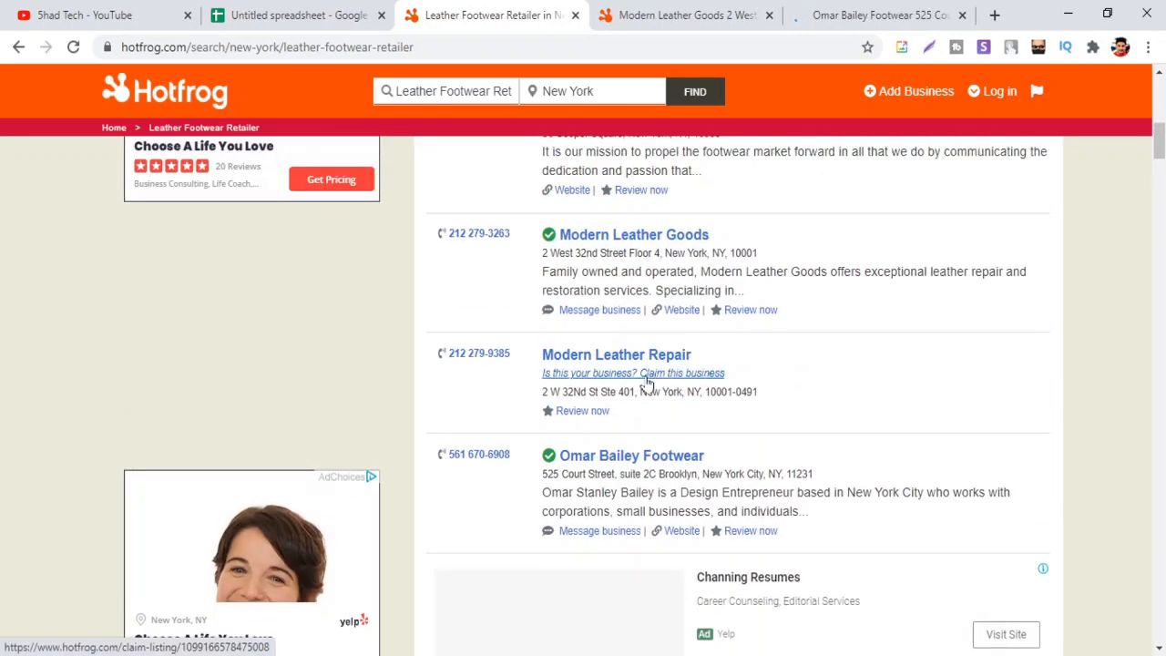
middle_click(627, 357)
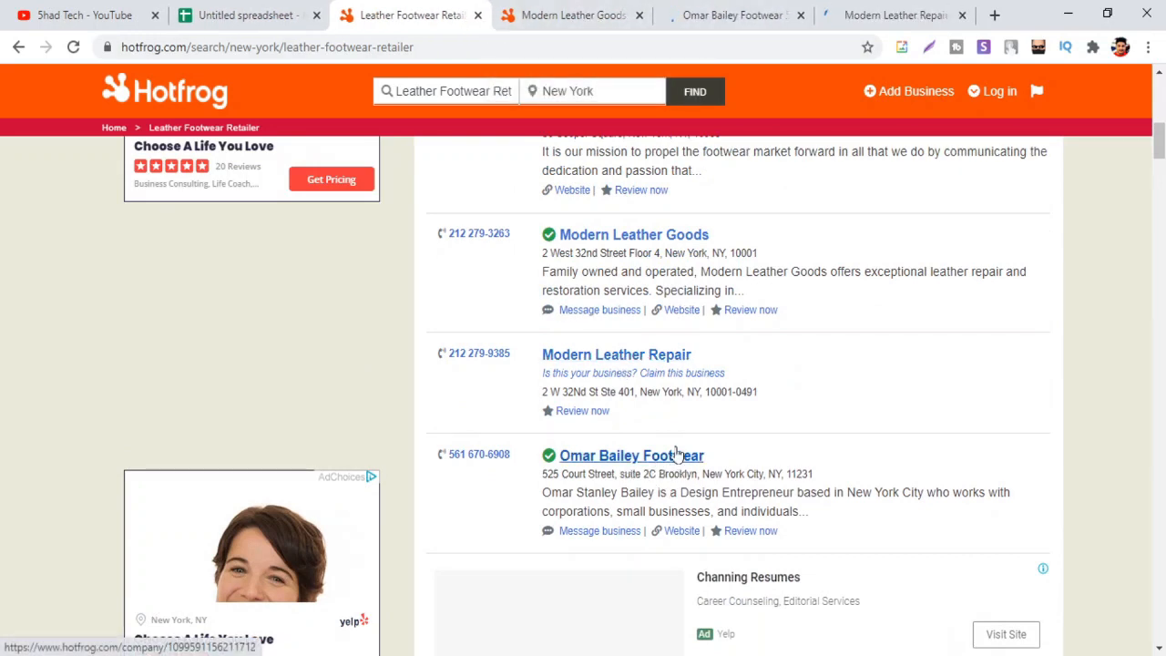
Compare the contact details on the three opened company pages, checking the city part of the Modern Leather Goods address.
click(573, 20)
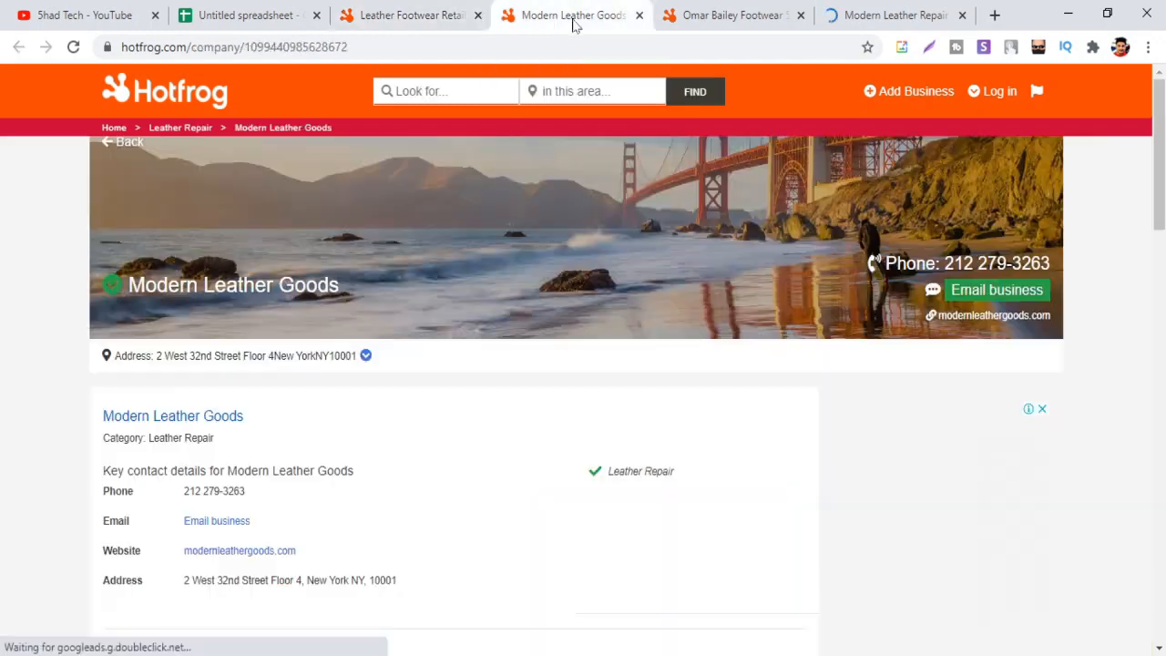
click(722, 20)
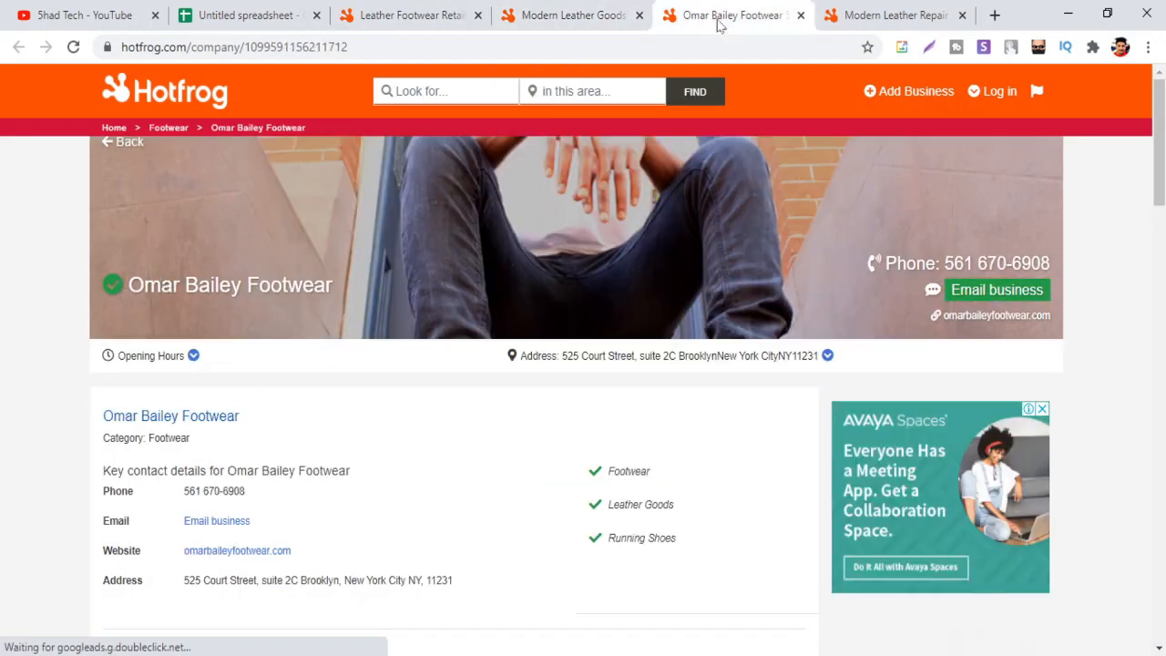
click(879, 11)
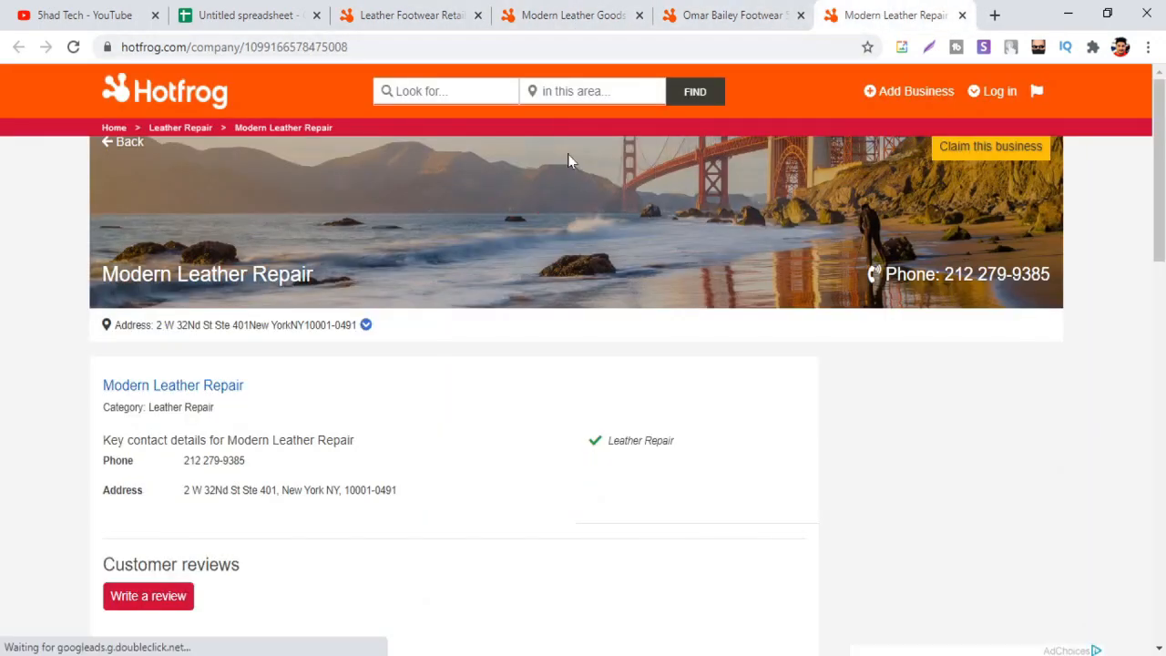
click(560, 11)
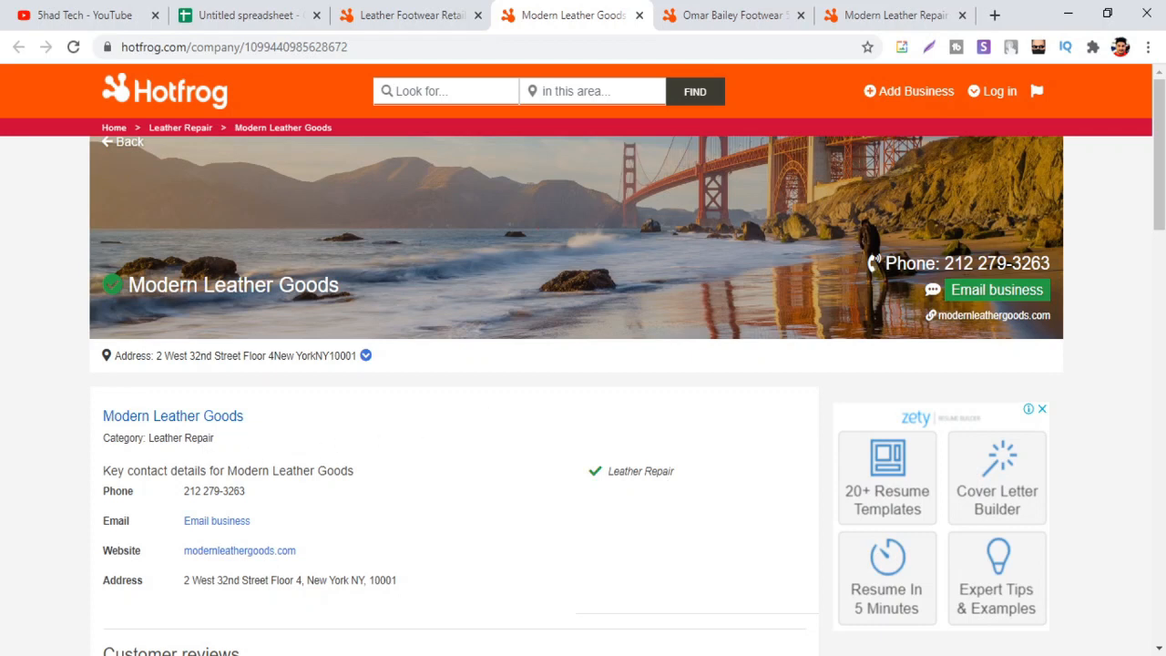
scroll(309, 437, down, 1)
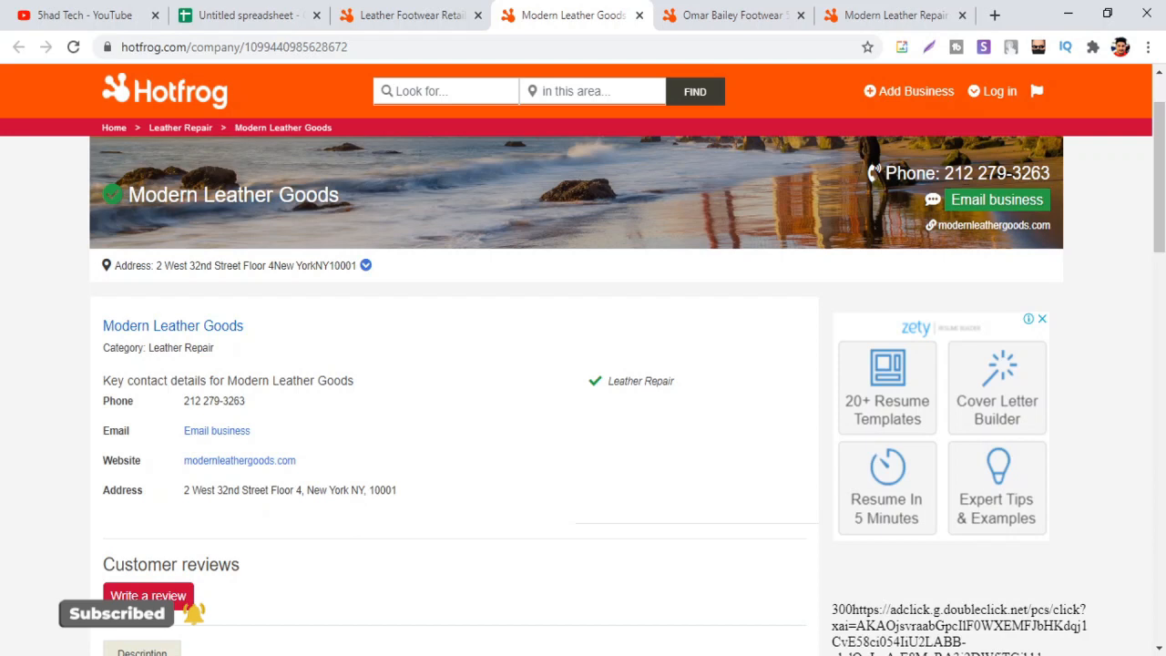
drag(364, 490, 335, 490)
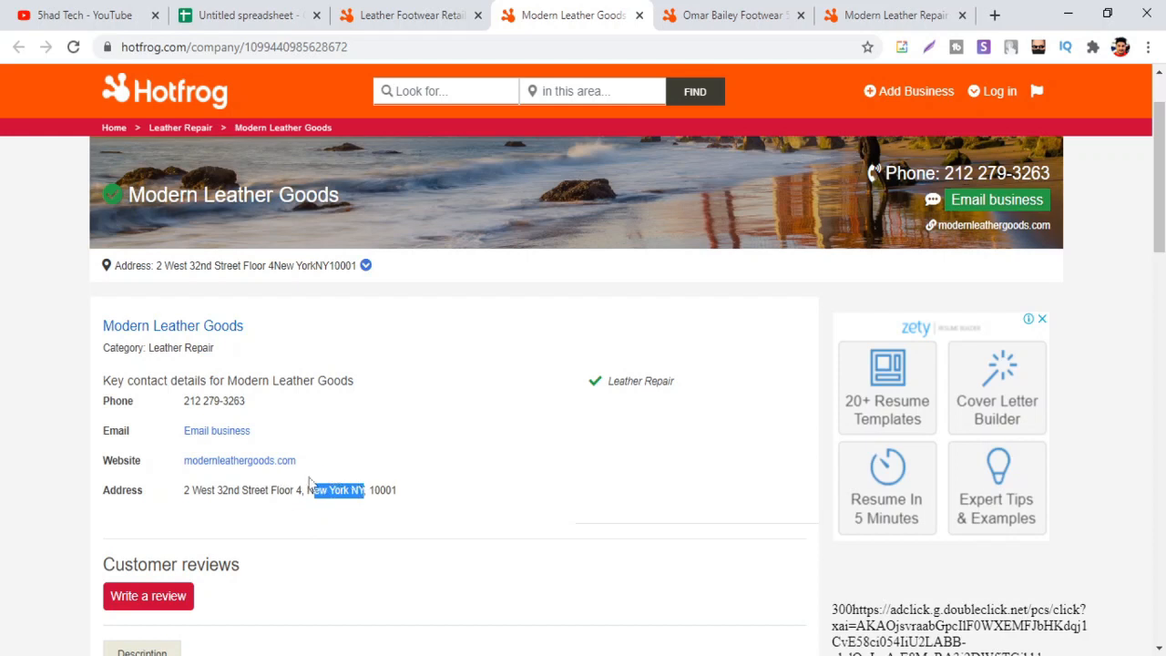
click(353, 490)
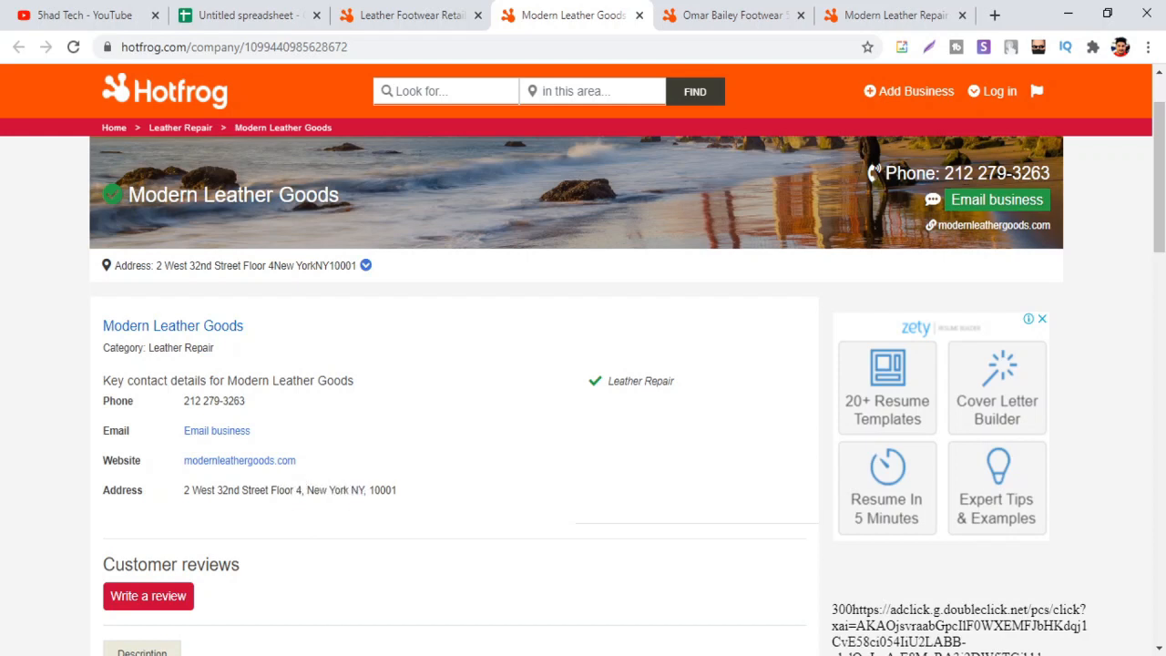
Open the Modern Leather Goods website from its Hotfrog listing in a new tab and switch to it.
right_click(266, 462)
click(293, 472)
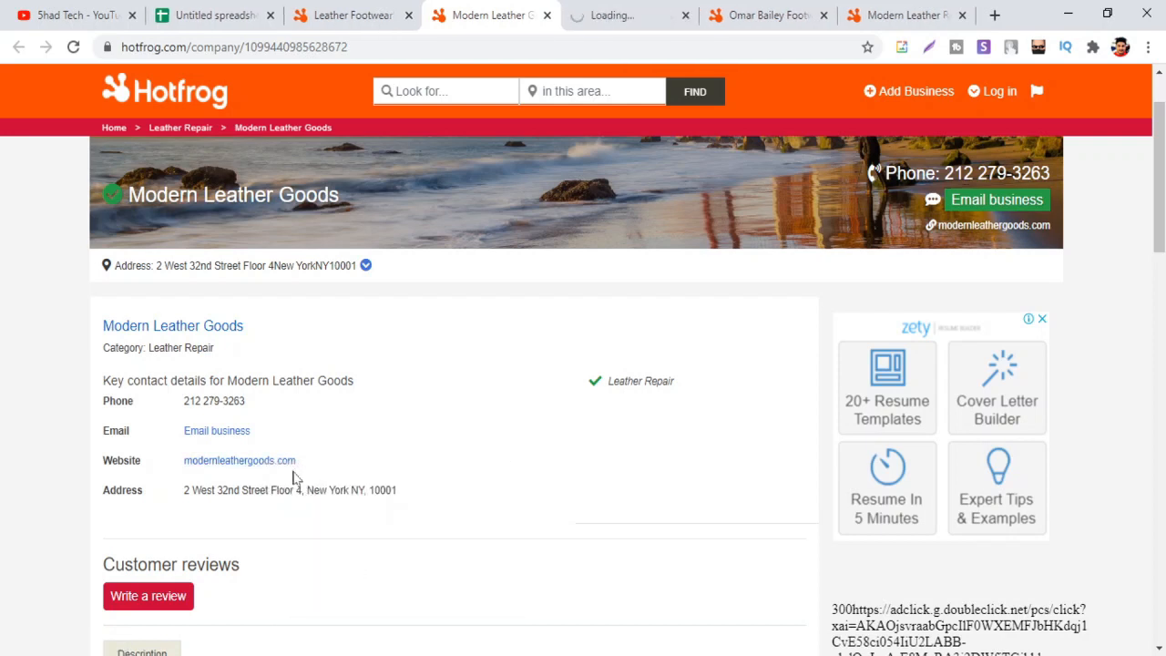
click(622, 15)
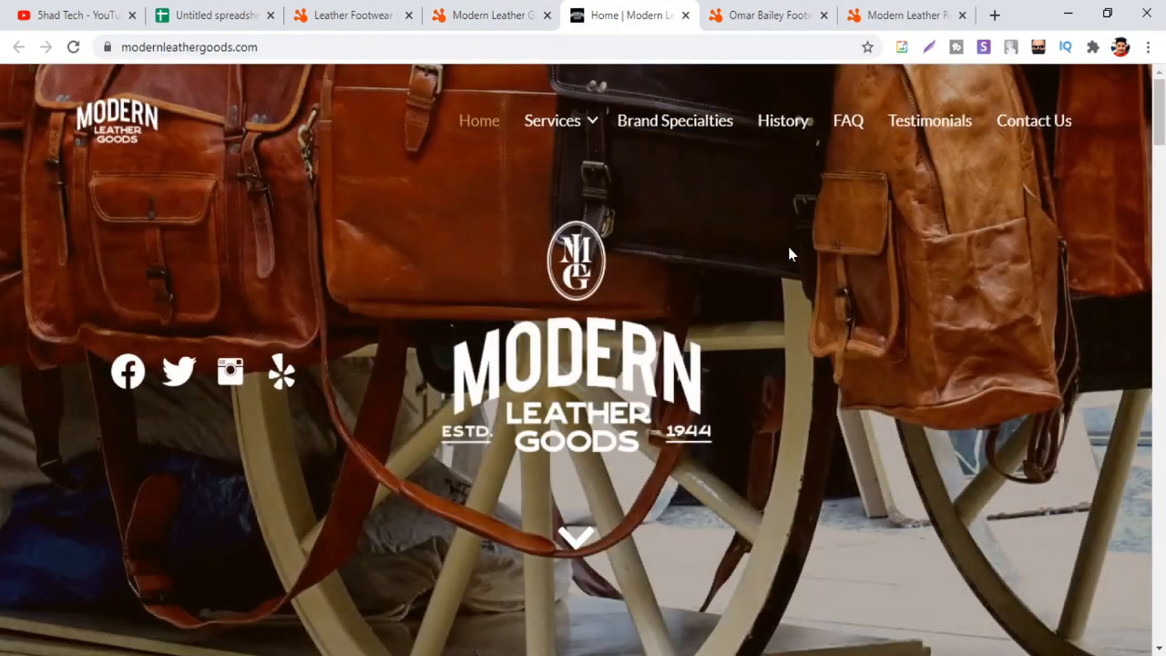
Find the social media links in the footer of the Modern Leather Goods website and open the company's Facebook page.
scroll(784, 246, down, 20)
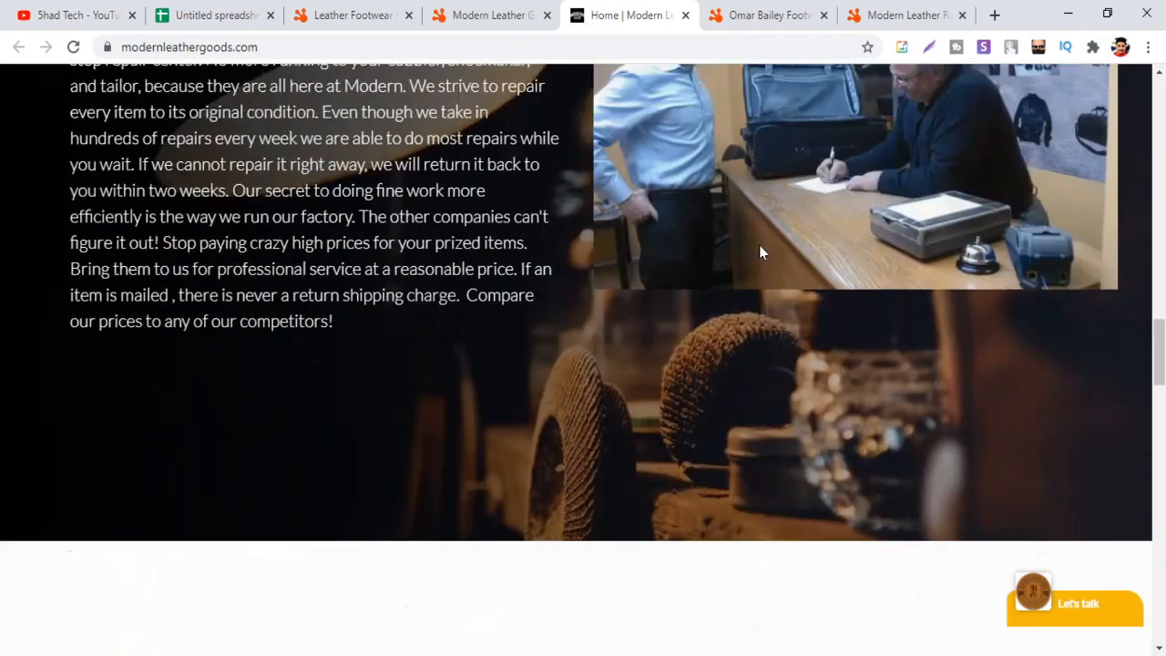
scroll(761, 252, down, 5)
scroll(743, 240, down, 3)
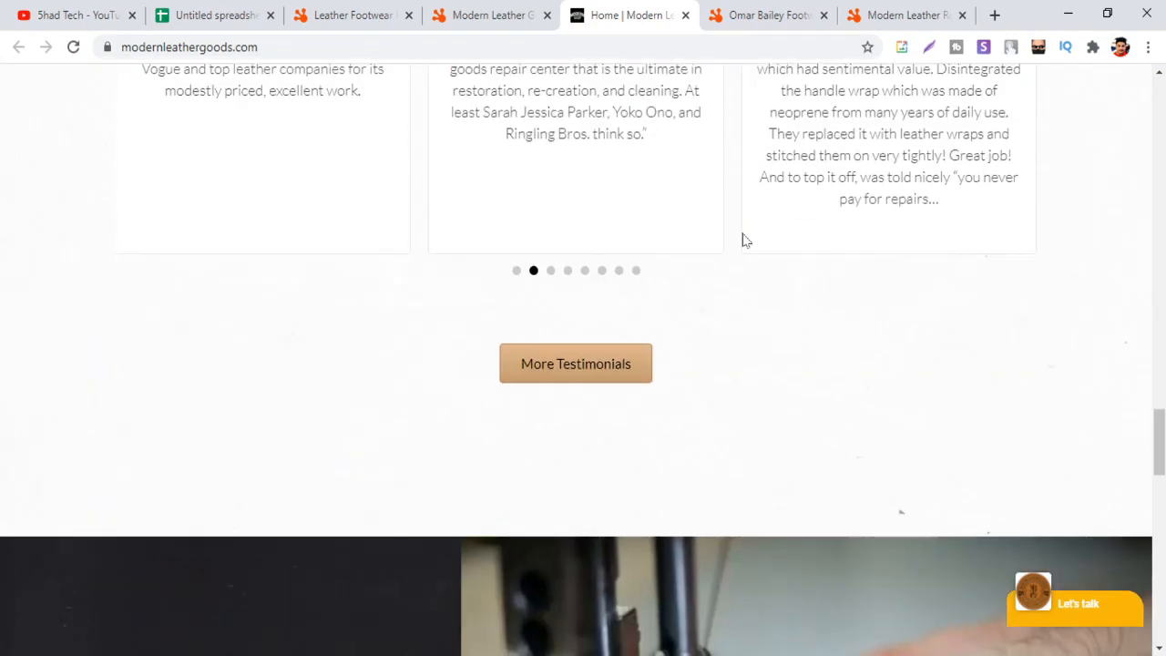
scroll(745, 240, up, 2)
scroll(588, 232, up, 1)
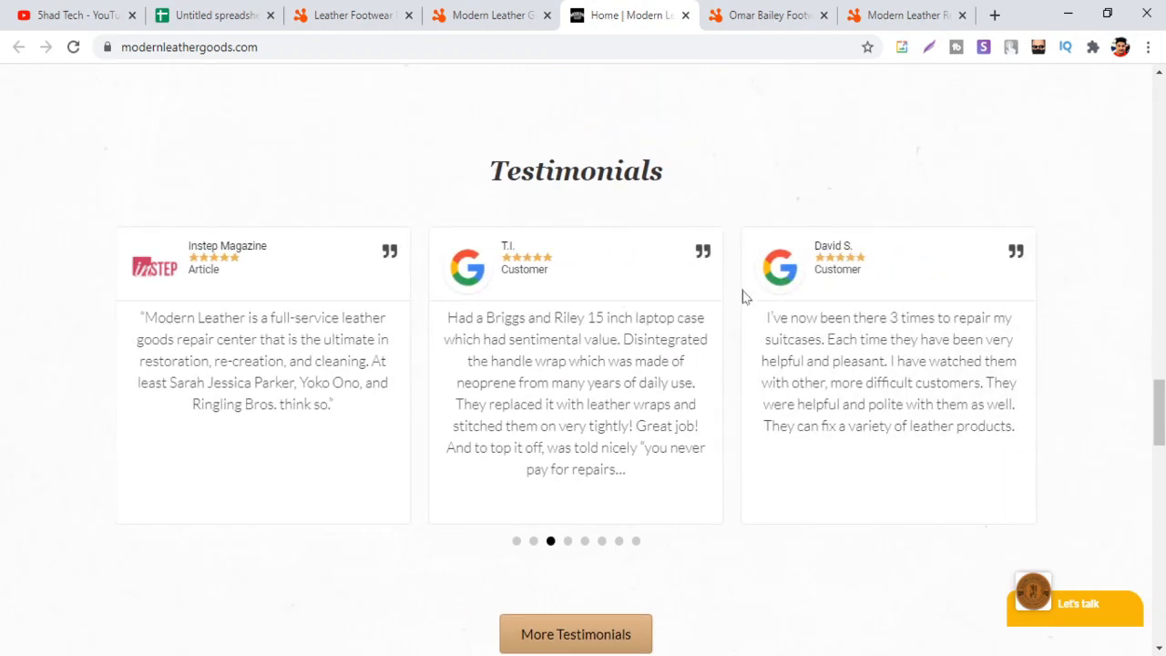
scroll(742, 294, down, 5)
scroll(744, 308, down, 12)
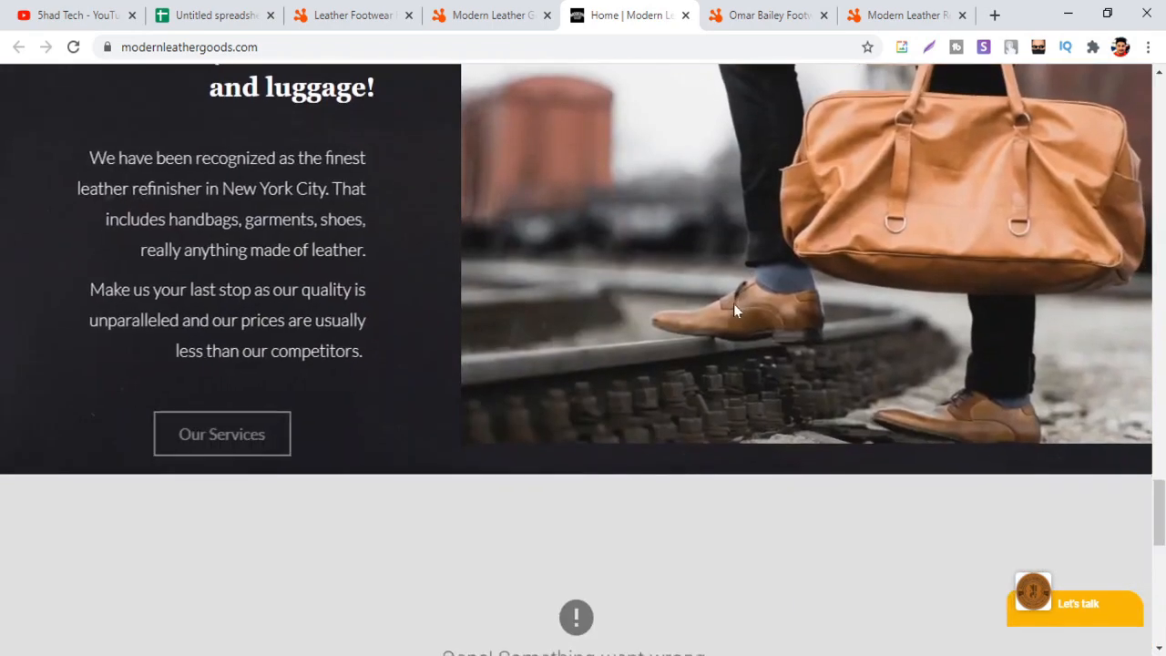
scroll(763, 323, down, 2)
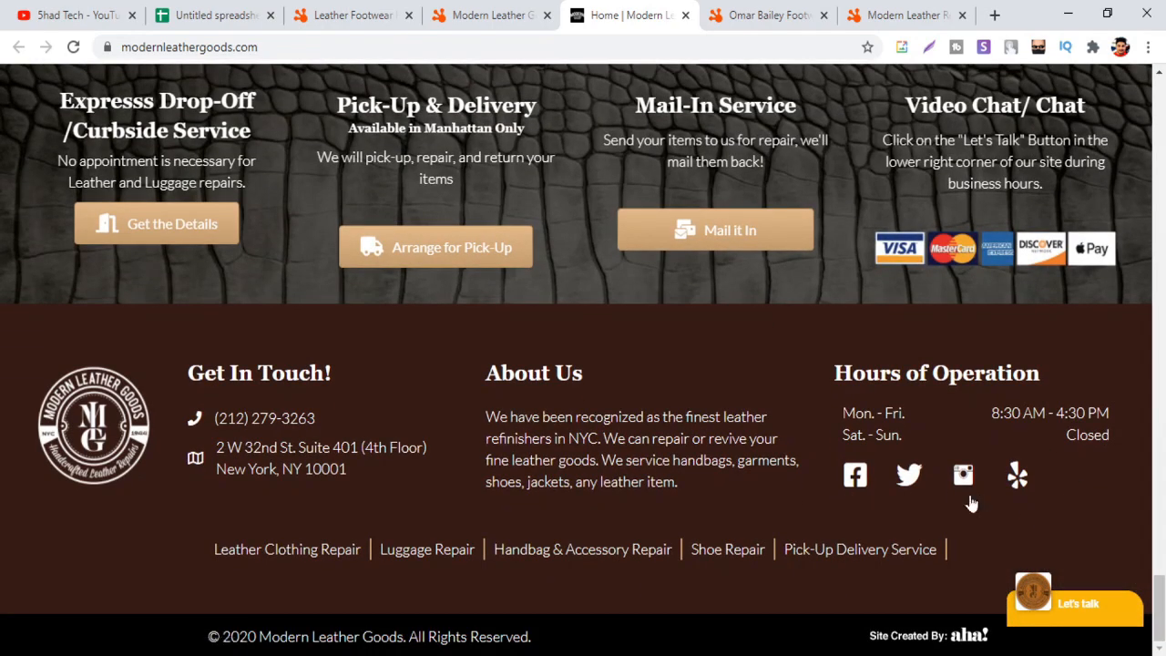
click(857, 476)
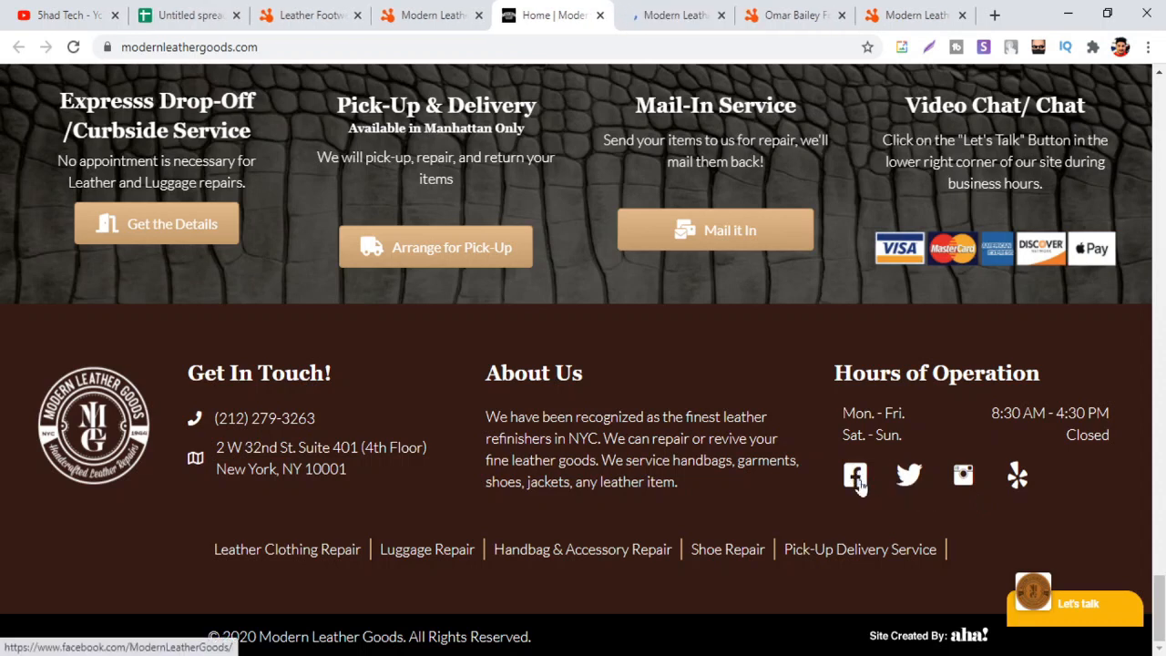
click(674, 15)
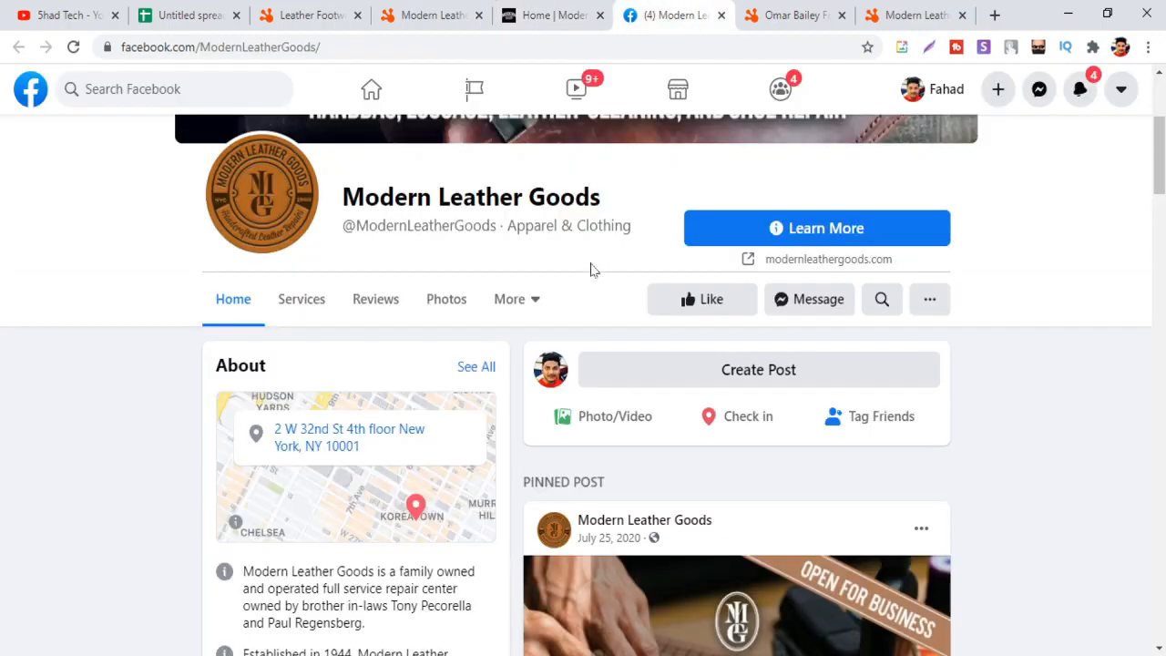
Examine the About section of the Facebook page for the company's e-mail, phone and website, closing the chat pop-up.
scroll(593, 263, down, 2)
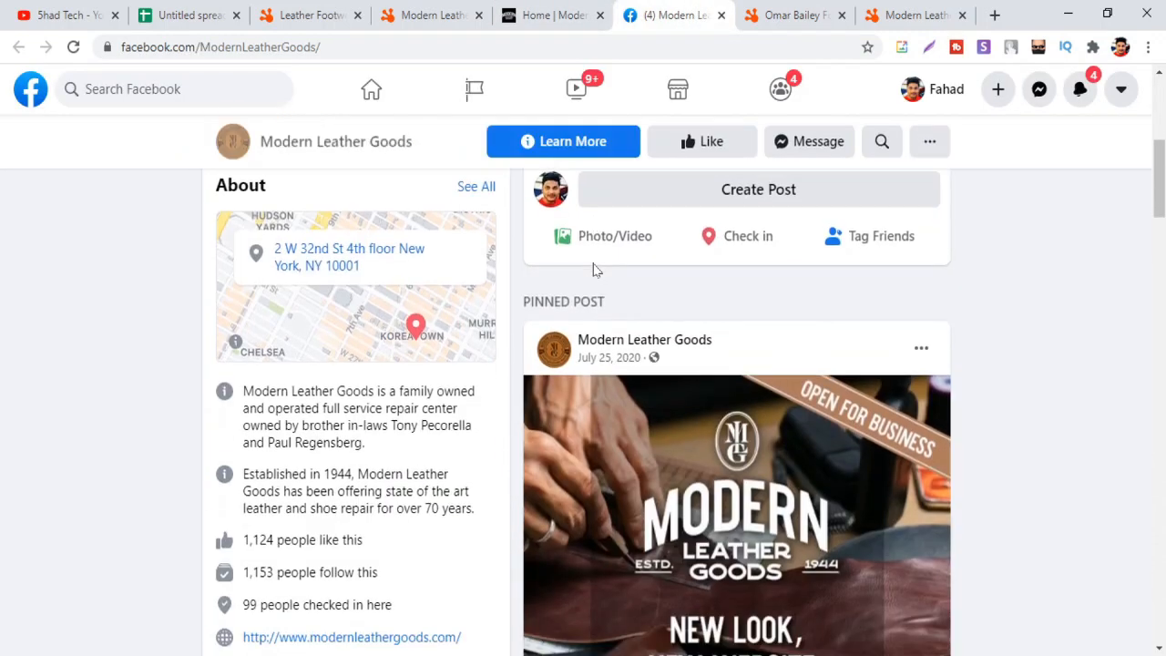
scroll(592, 270, down, 4)
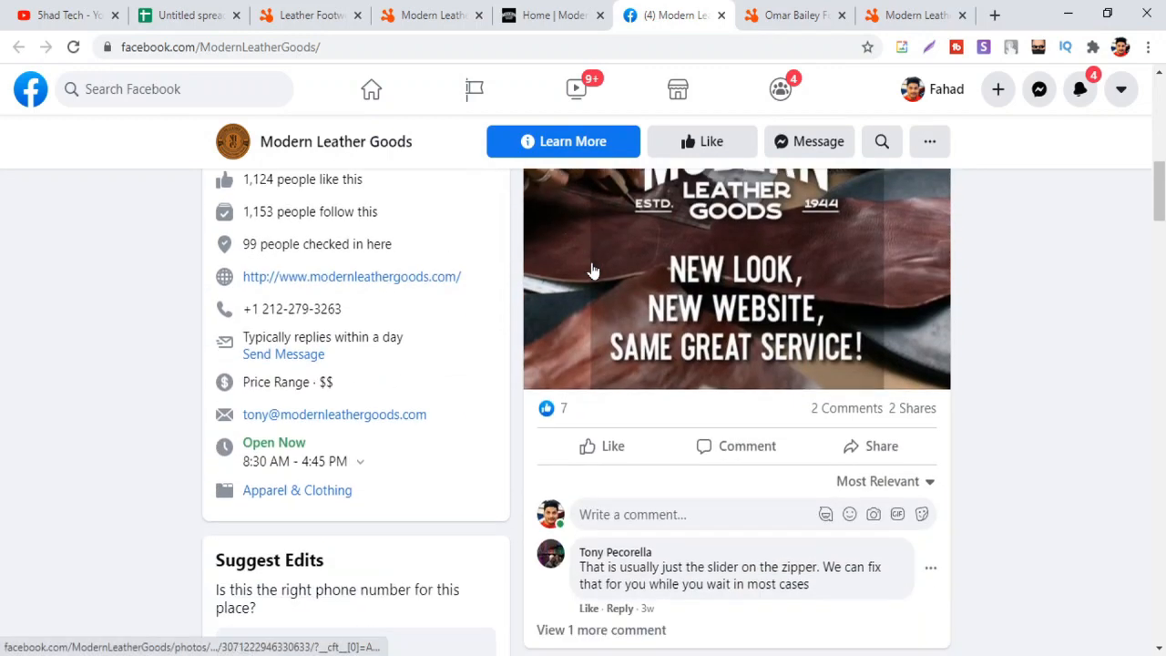
scroll(592, 269, down, 2)
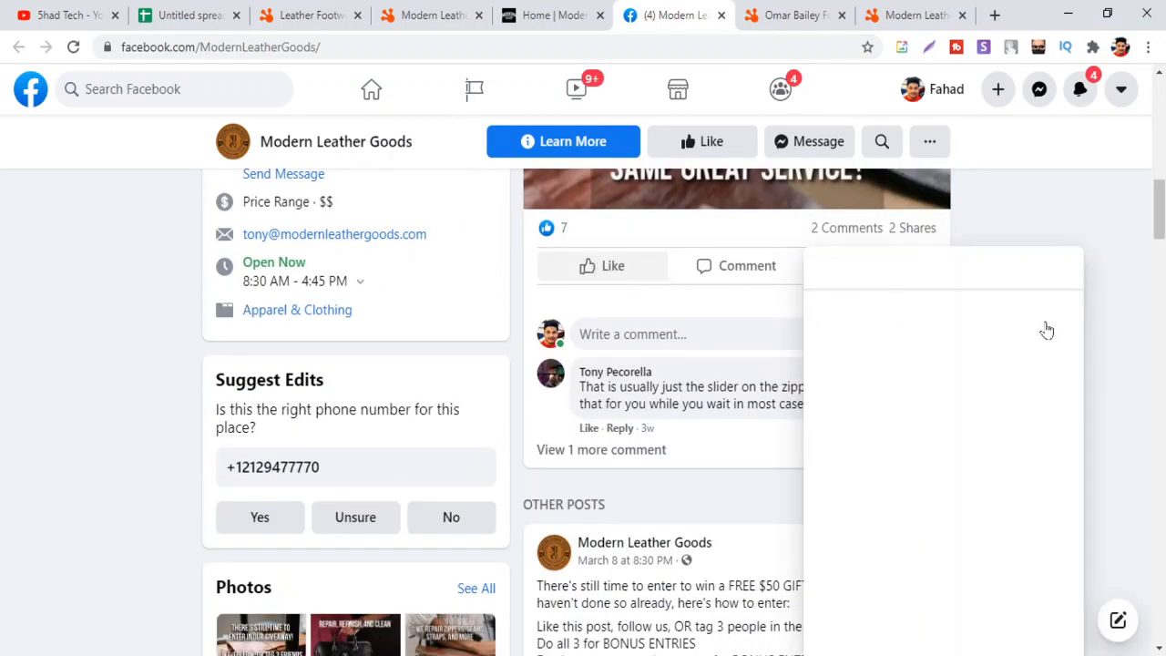
click(1062, 271)
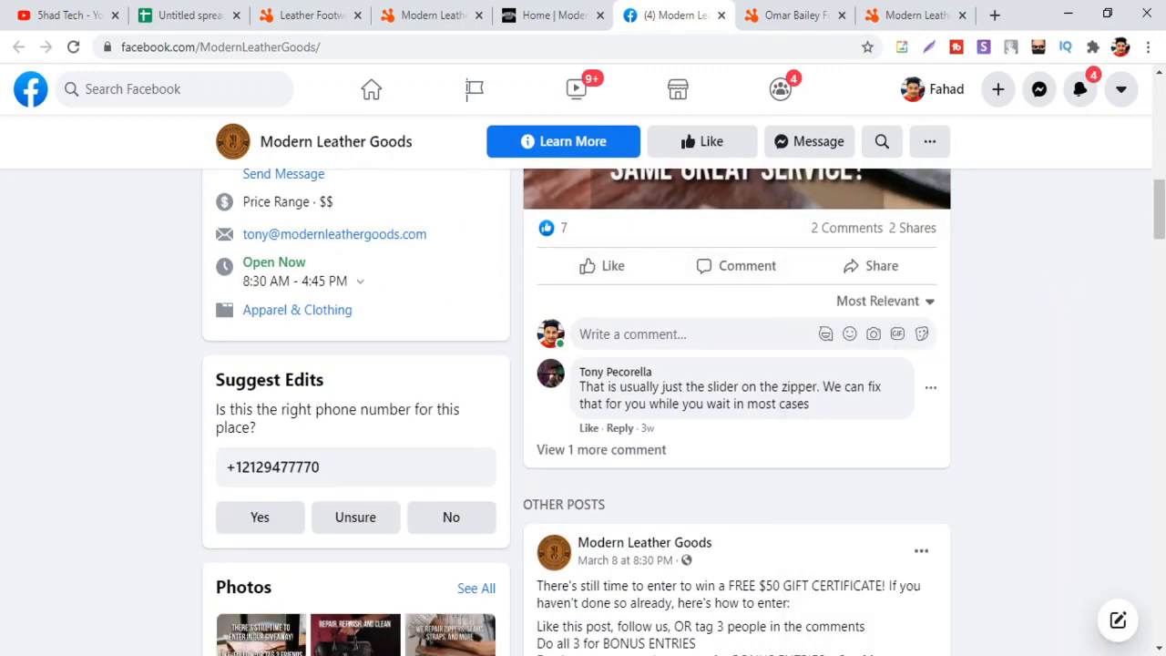
scroll(558, 464, up, 2)
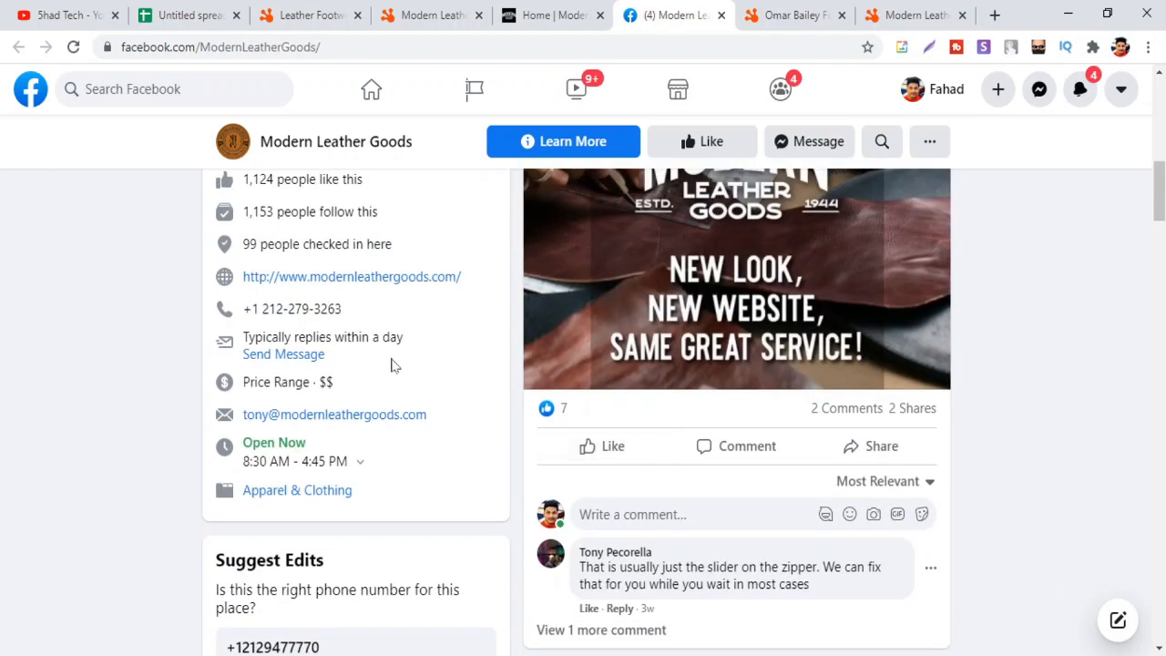
scroll(469, 352, up, 3)
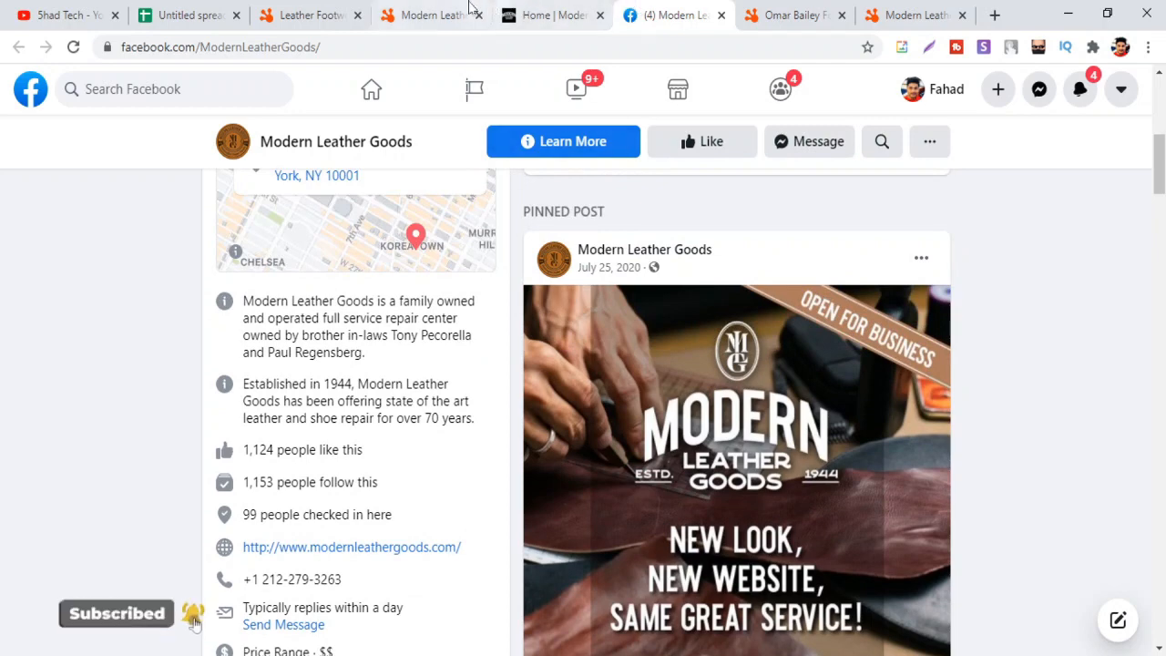
Copy the company name "Modern Leather Goods" from the website's copyright line into cell A2 of the lead spreadsheet.
click(430, 15)
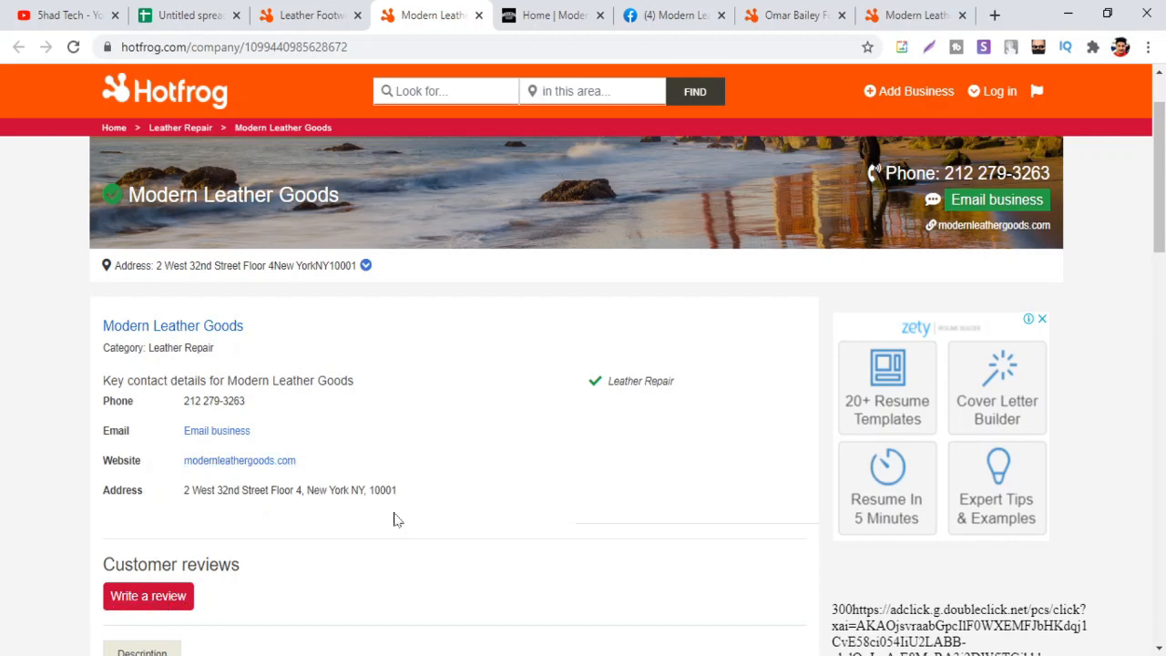
click(535, 19)
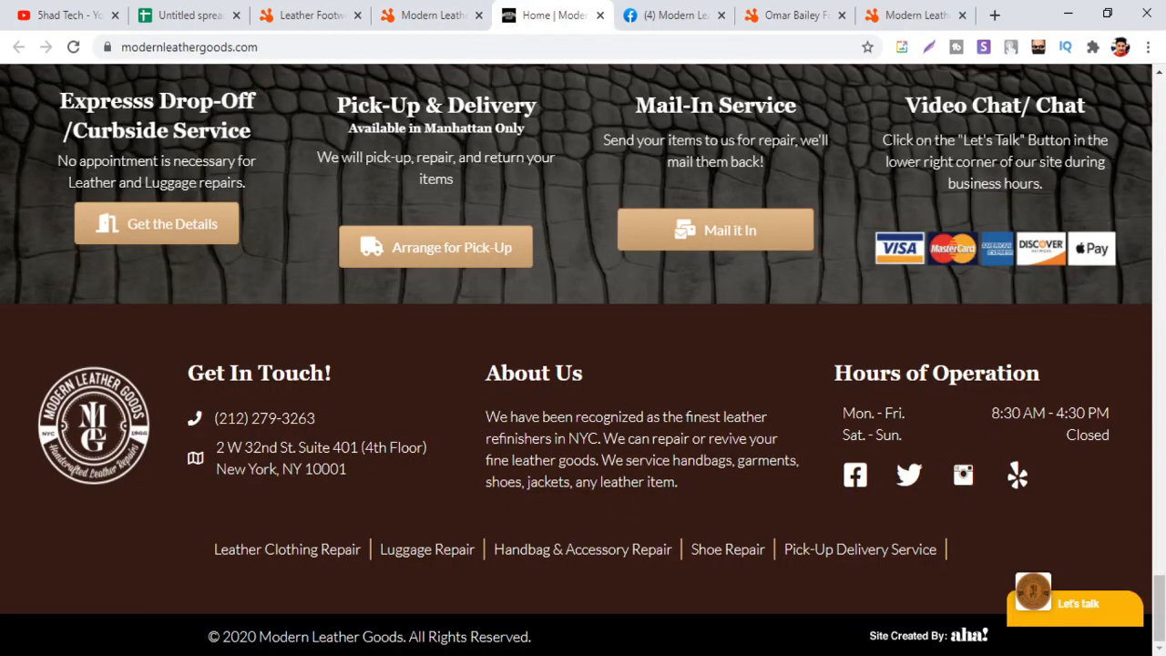
scroll(588, 450, up, 8)
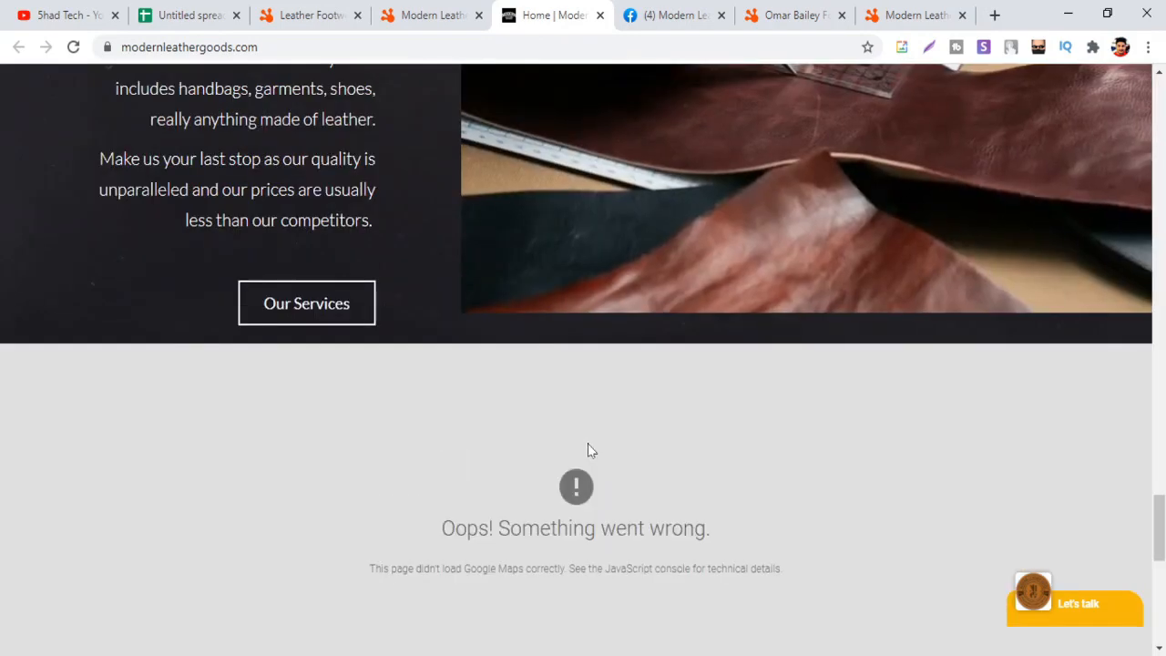
scroll(588, 438, down, 8)
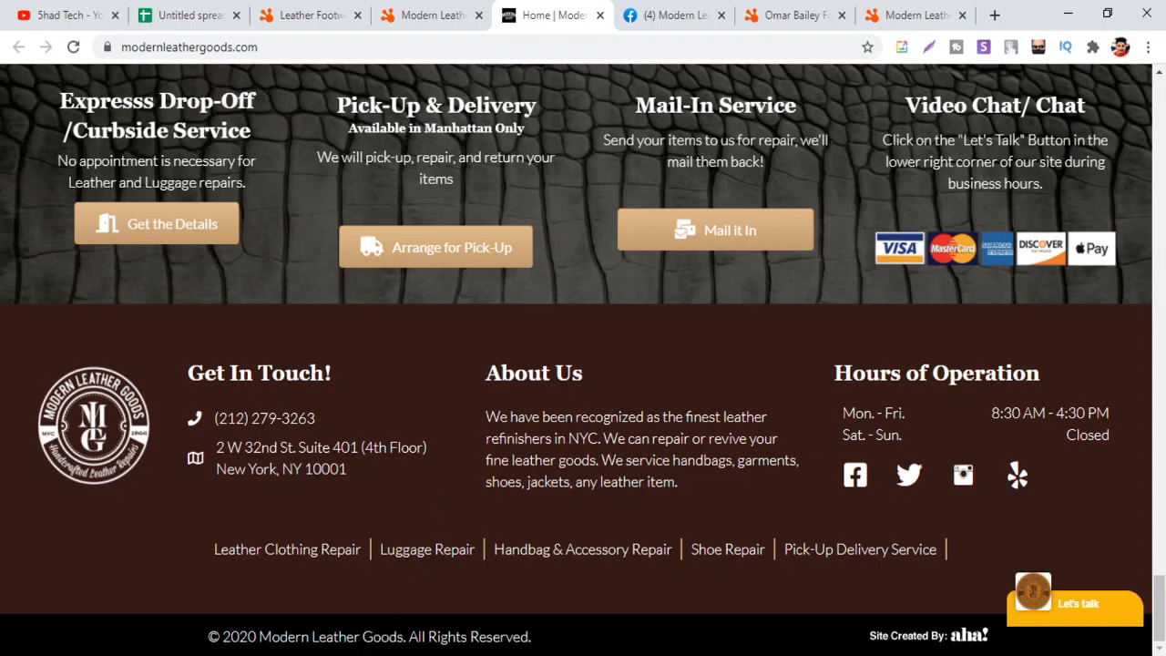
drag(257, 635, 403, 635)
key(ctrl+c)
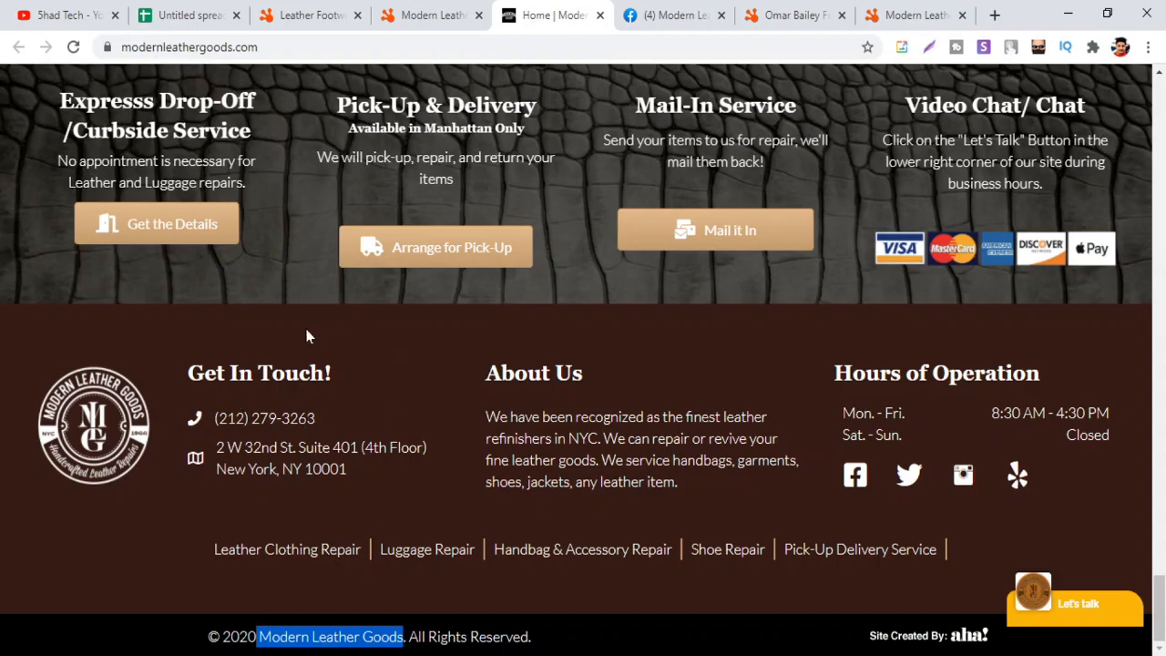
scroll(428, 442, up, 9)
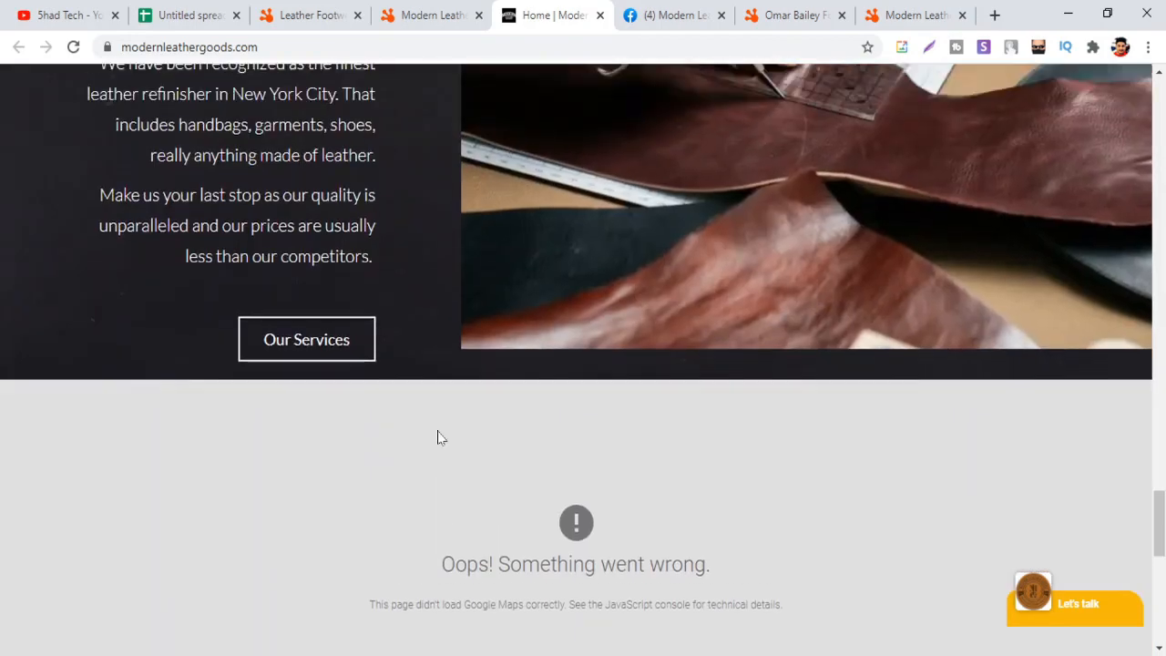
scroll(437, 433, down, 9)
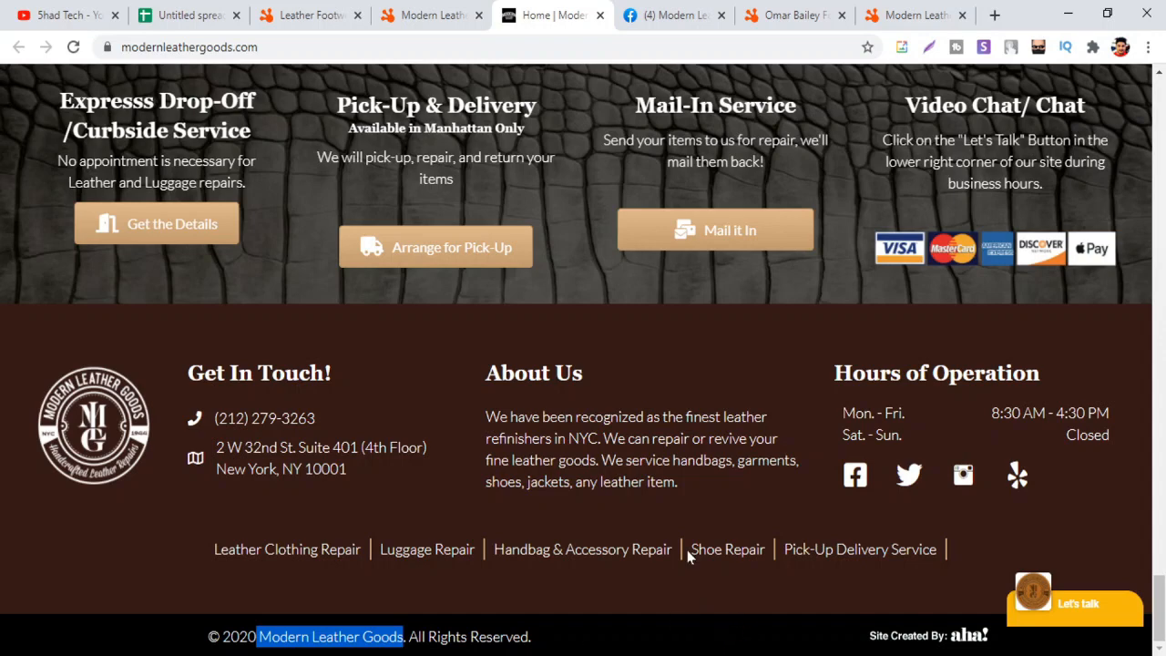
click(193, 14)
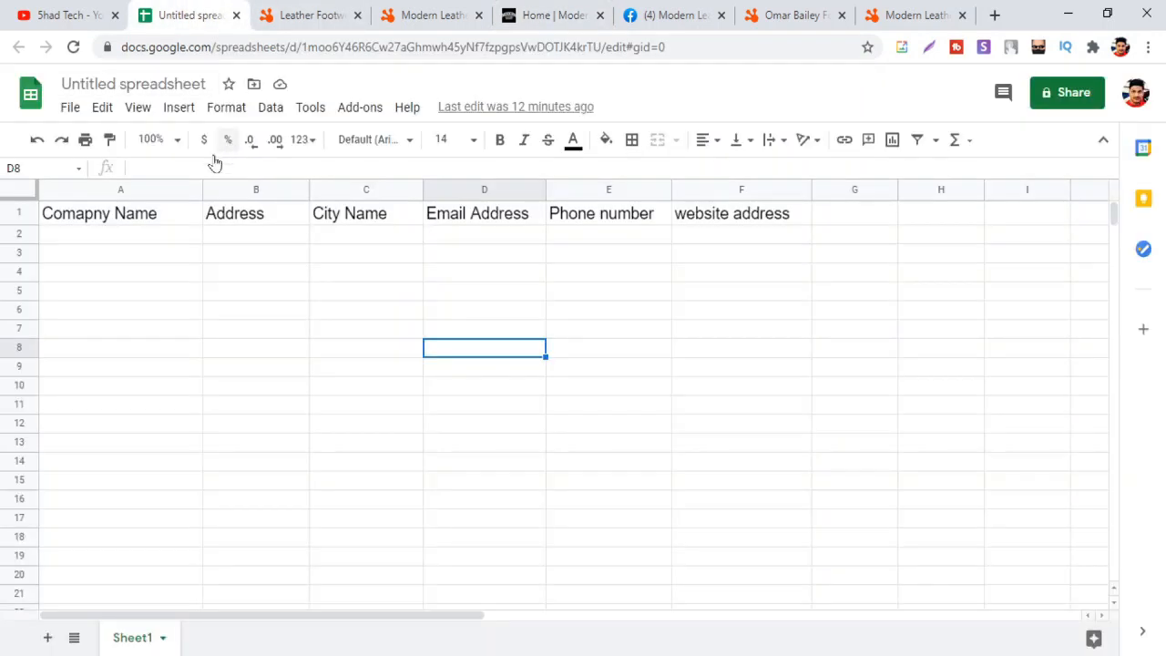
click(173, 238)
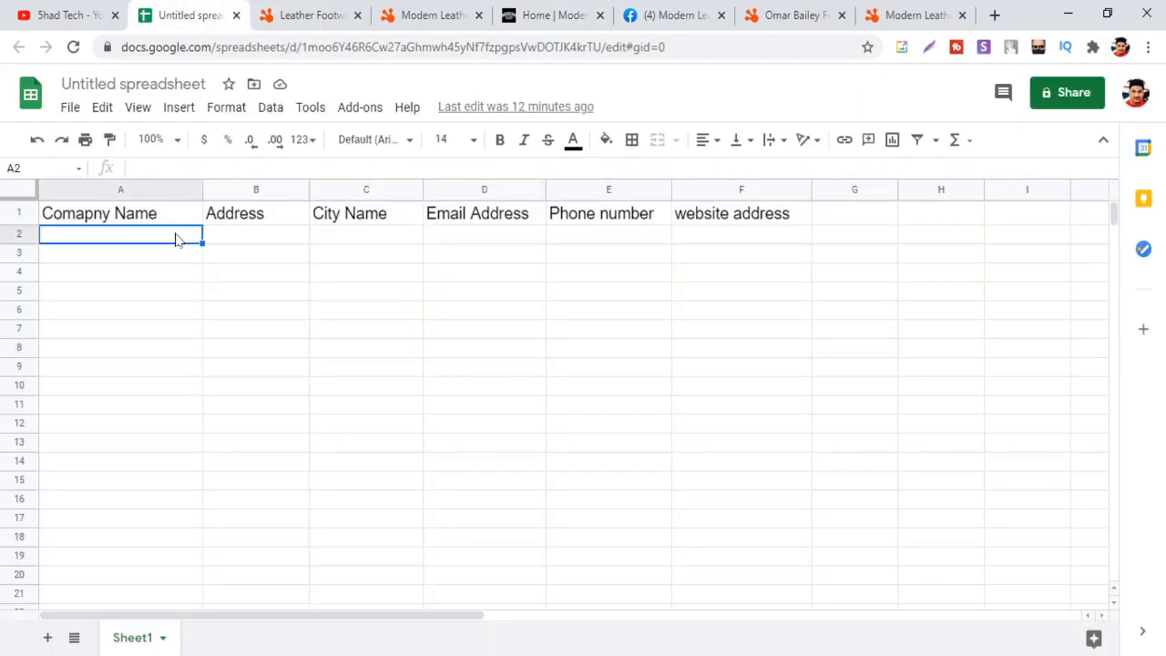
key(ctrl+v)
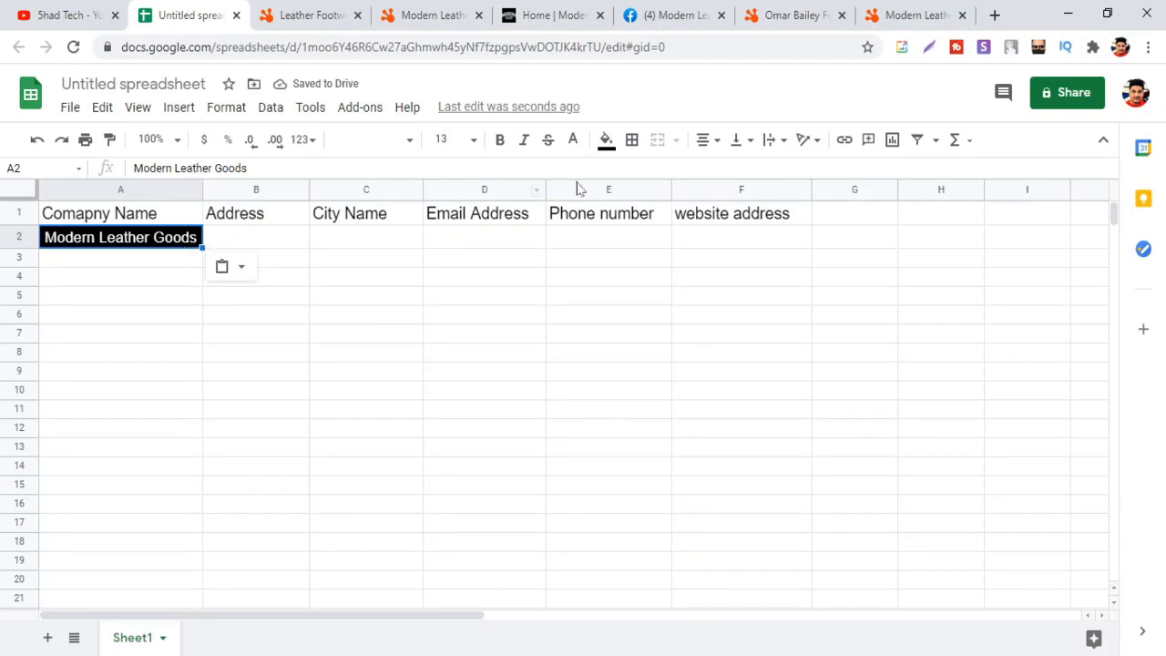
Give company name cell A2 a white fill and black text.
click(606, 141)
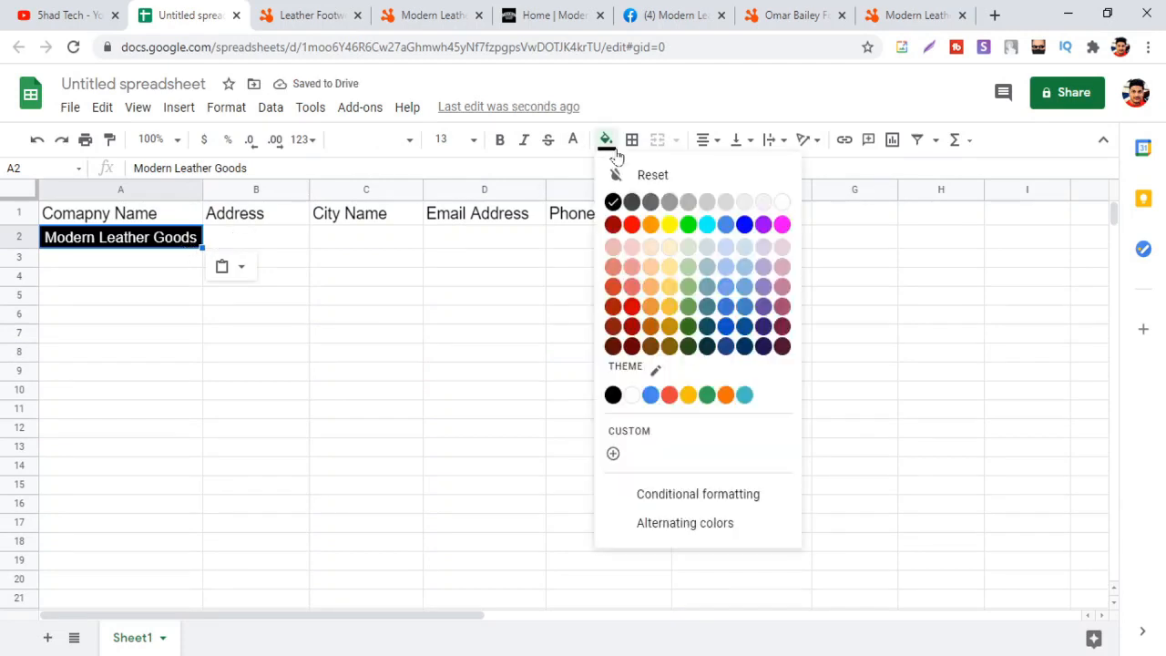
click(631, 394)
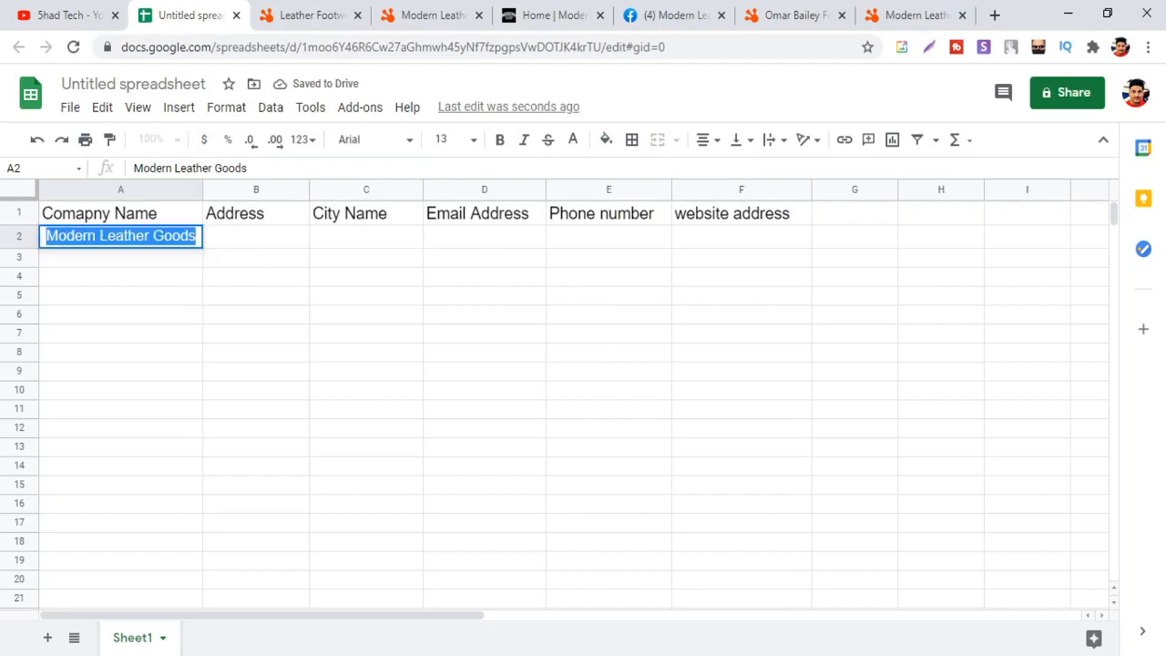
click(573, 141)
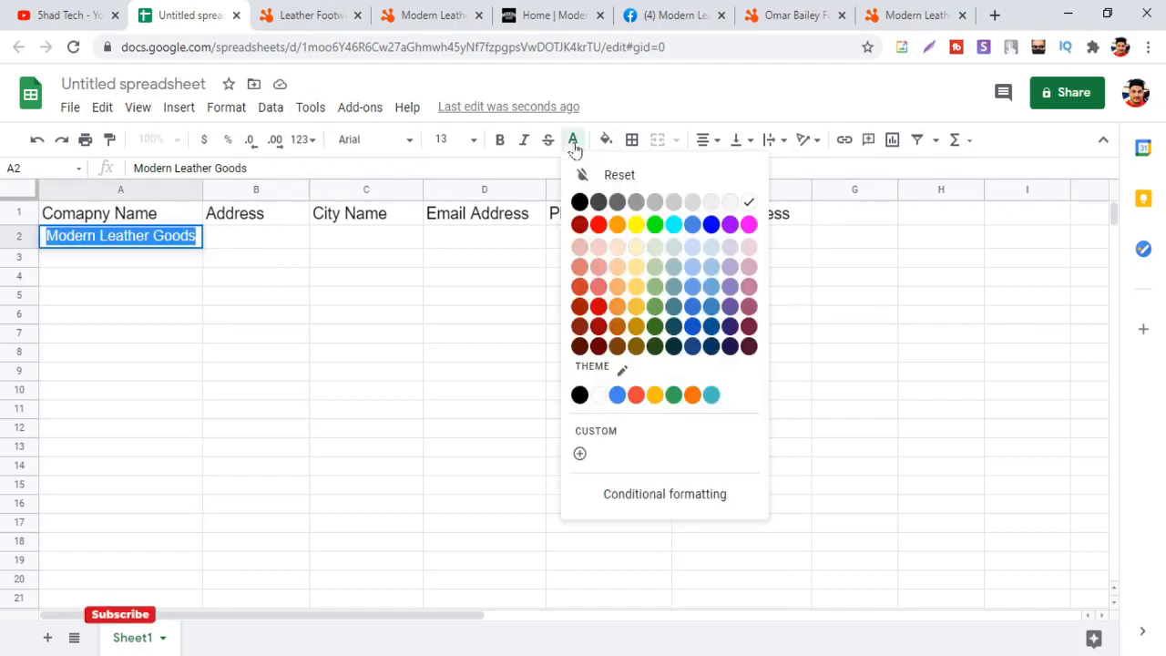
click(581, 204)
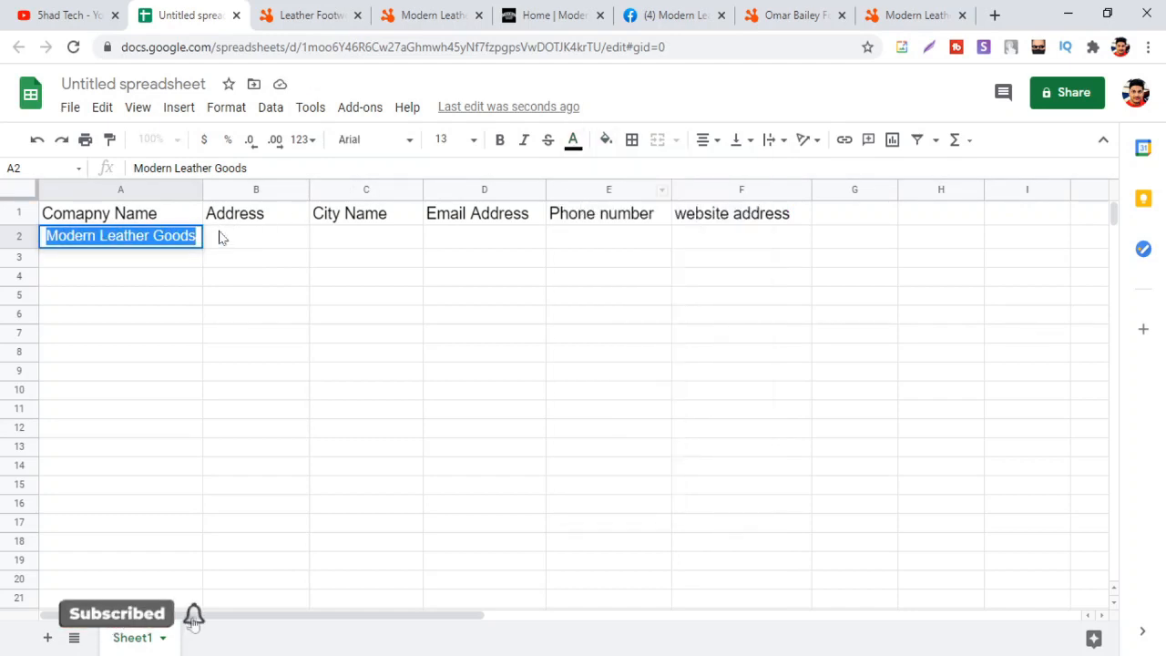
Copy the company's postal address from its Hotfrog listing into cell B2 of the lead spreadsheet.
click(224, 244)
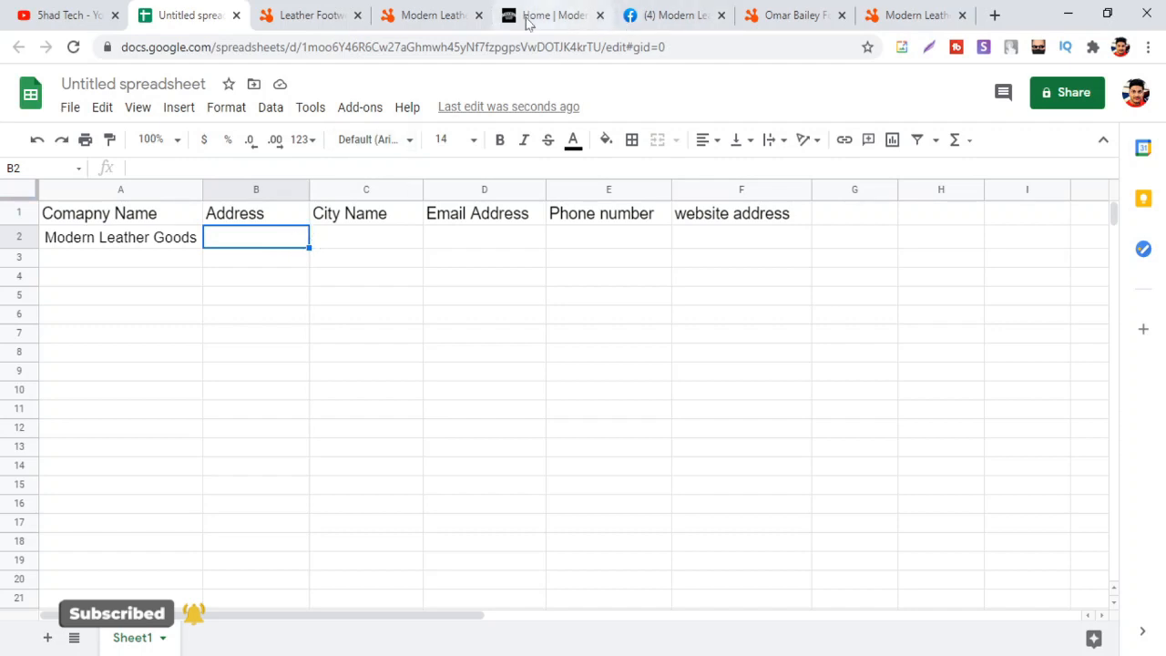
click(447, 13)
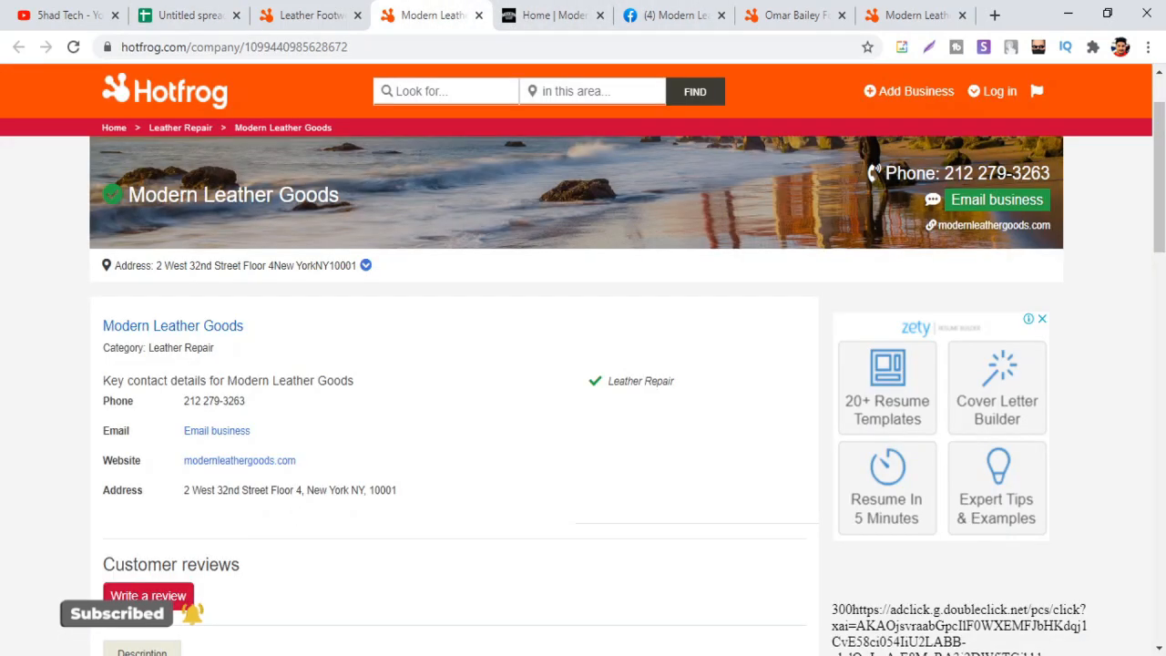
drag(404, 496, 182, 500)
key(ctrl+c)
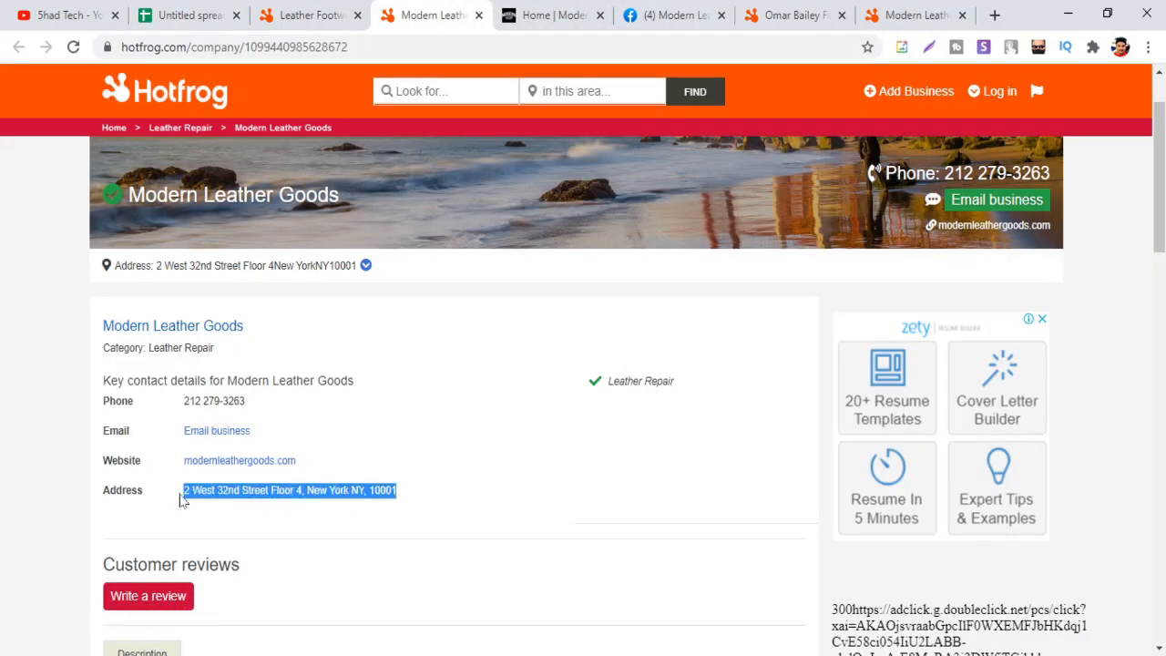
click(203, 13)
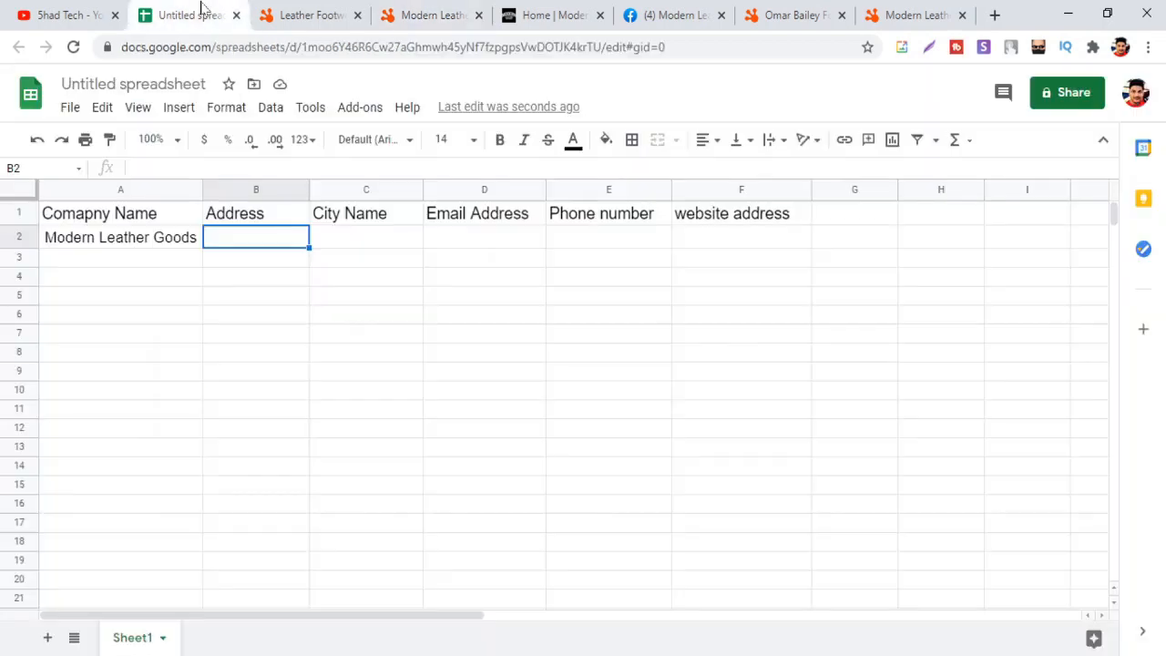
key(ctrl+v)
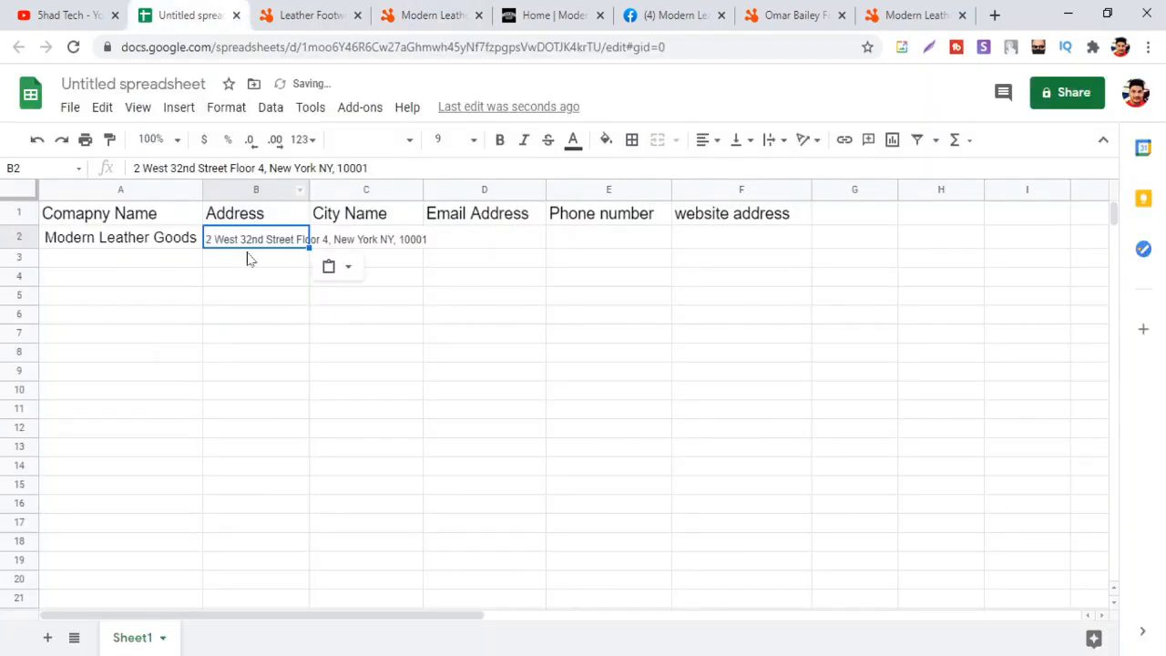
Enter "New york" as the city name in cell C2.
click(364, 241)
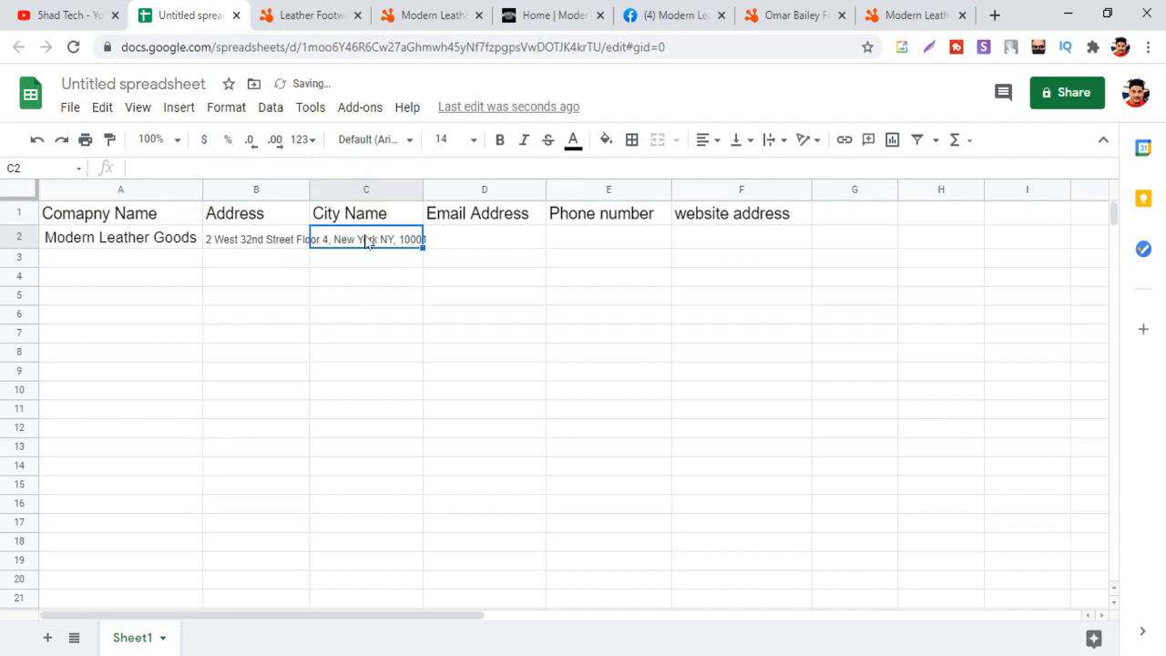
double_click(374, 239)
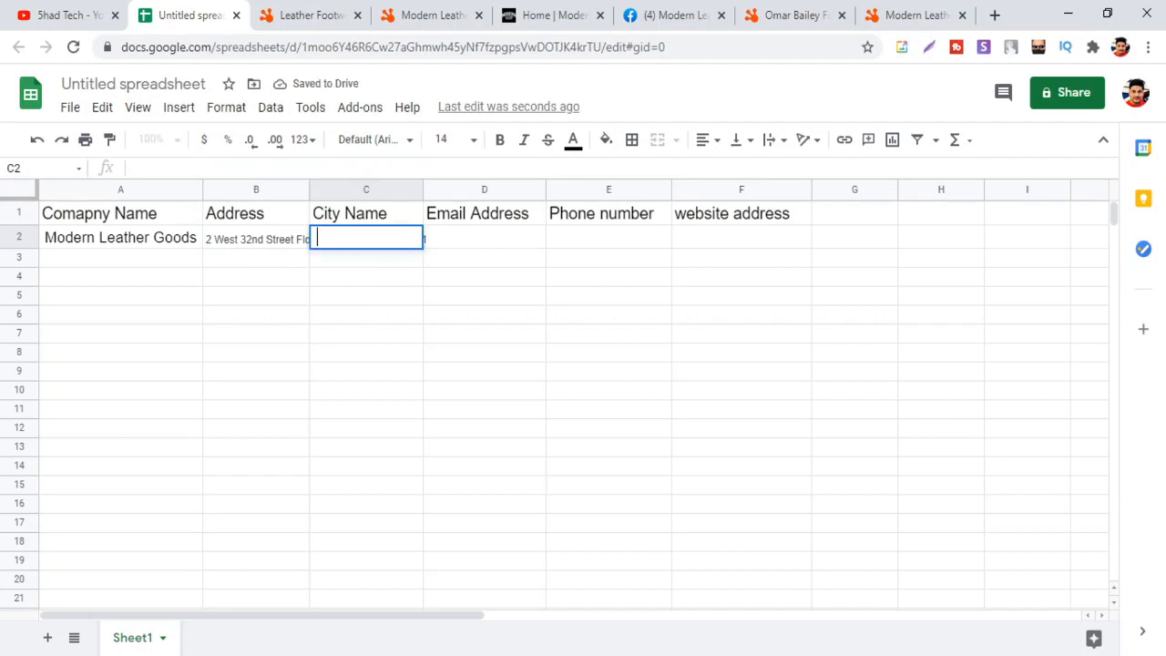
click(385, 282)
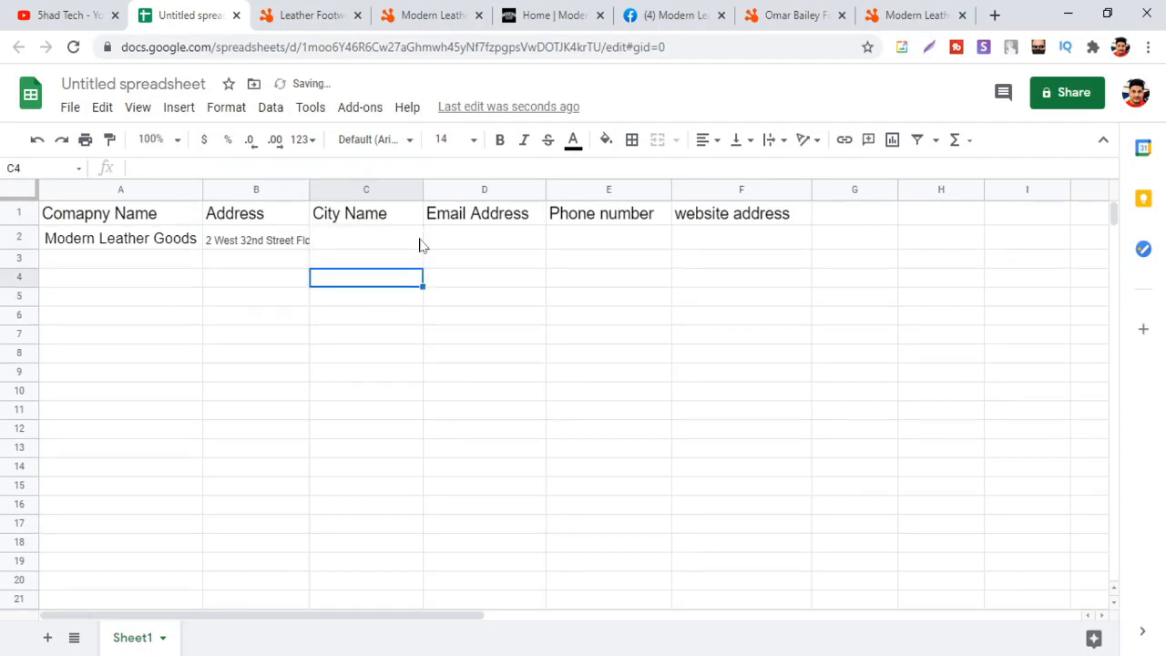
click(369, 243)
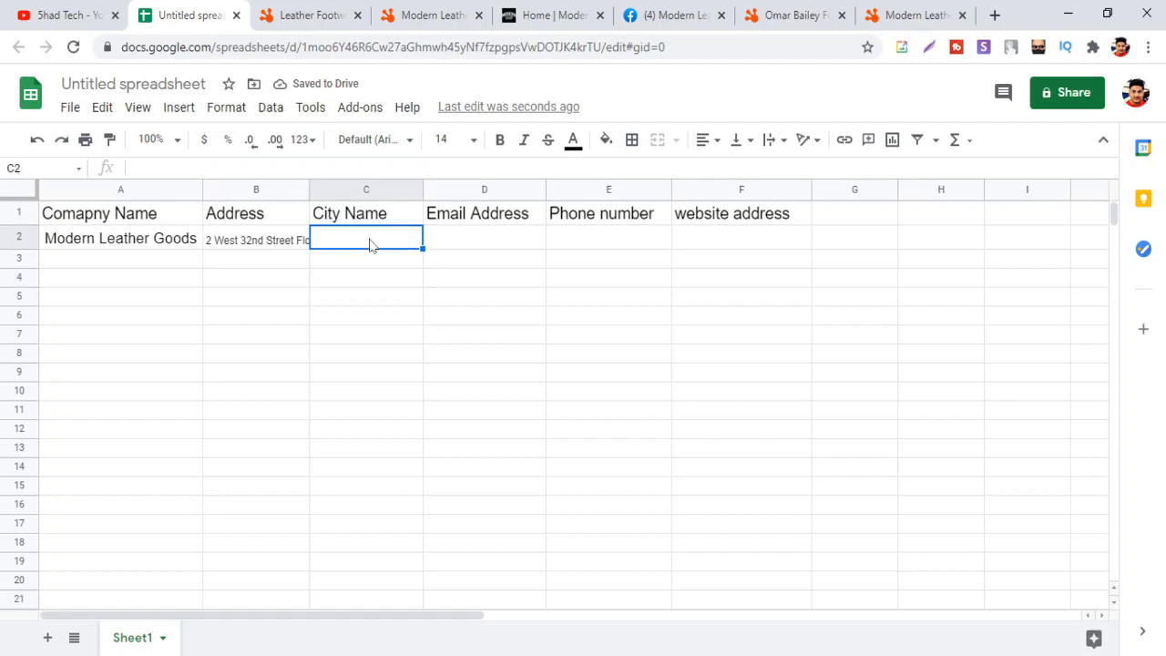
double_click(369, 242)
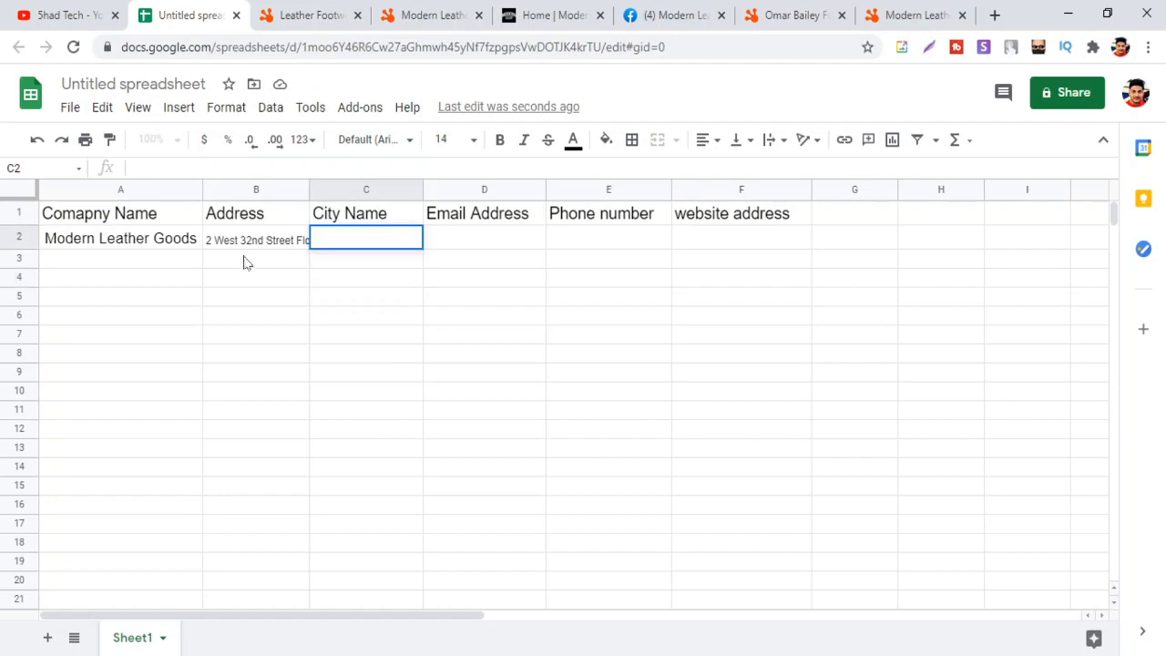
click(427, 272)
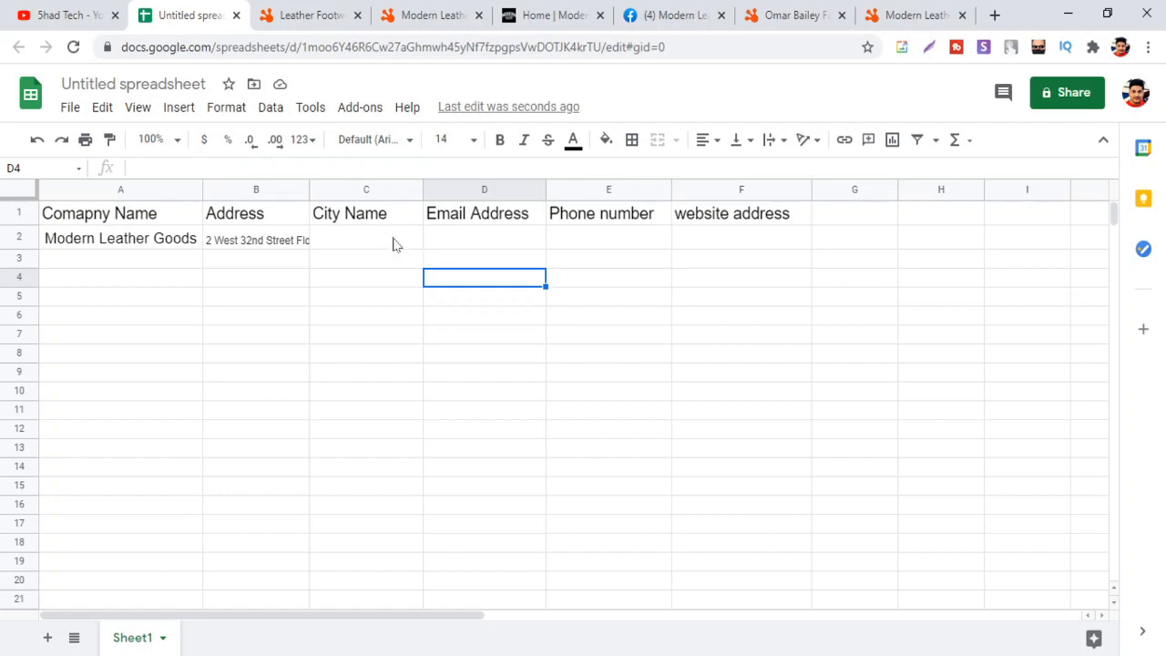
click(397, 238)
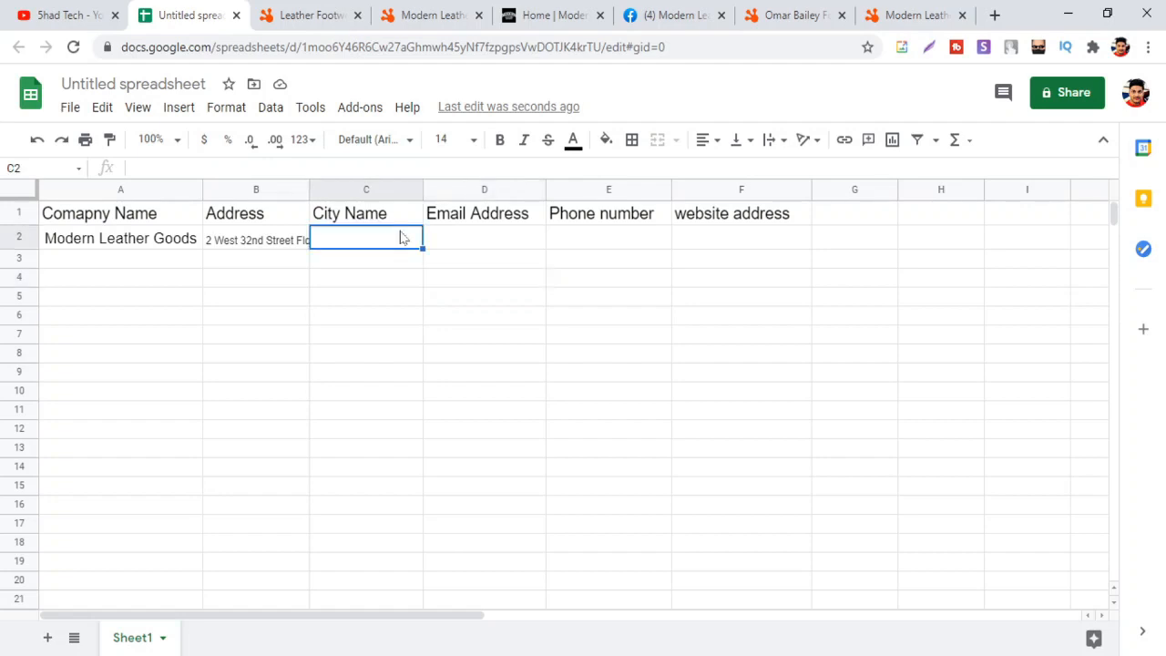
text(New)
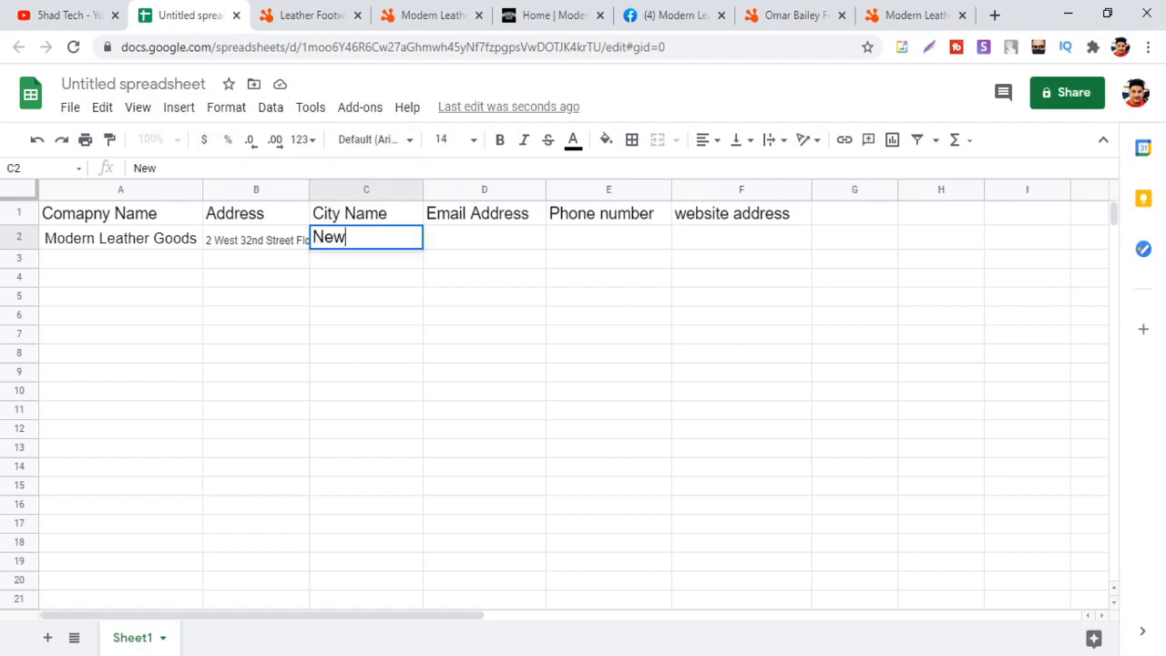
text( york)
key(Tab)
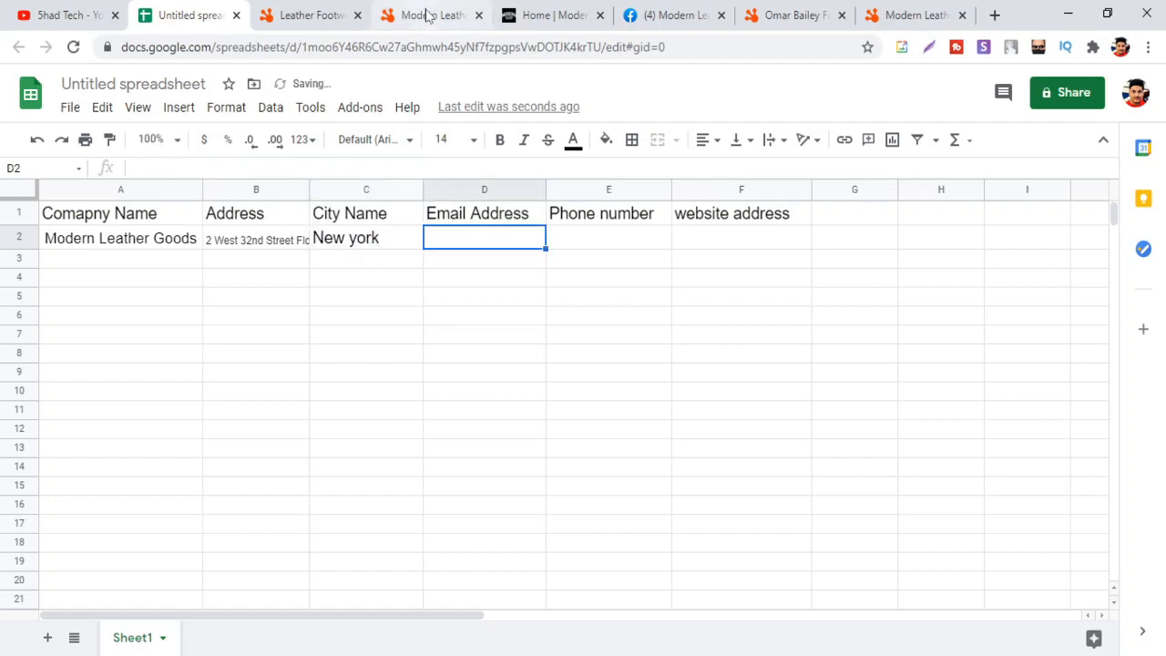
Find the company's e-mail address on its Facebook page and copy it into cell D2 of the spreadsheet.
click(560, 12)
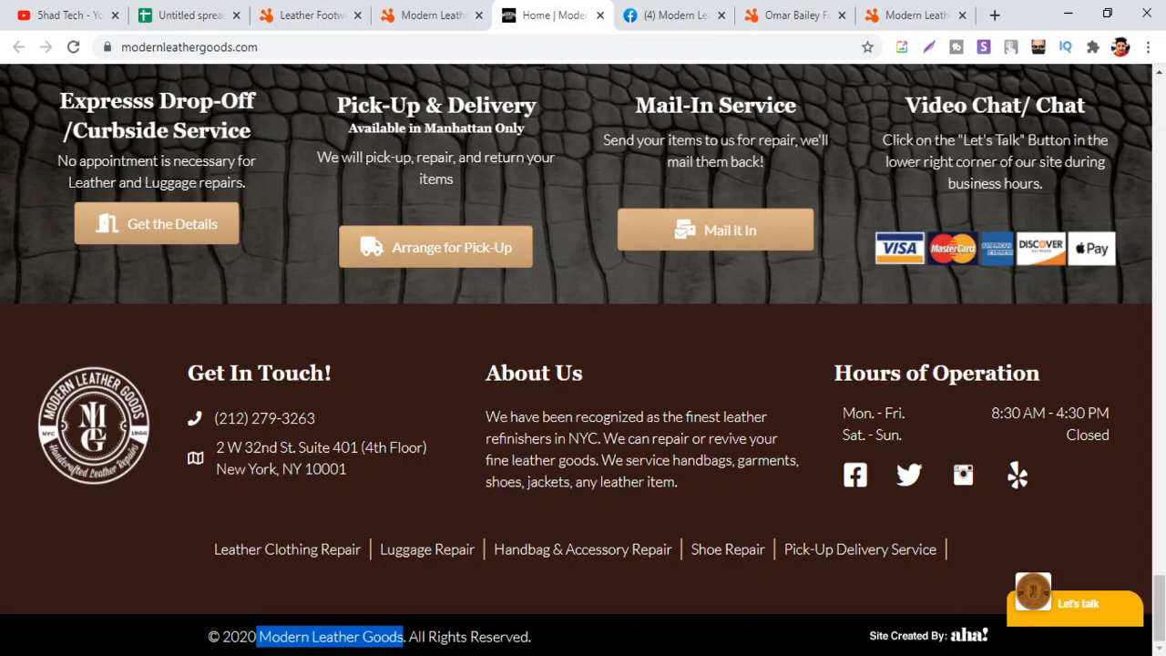
scroll(609, 449, up, 6)
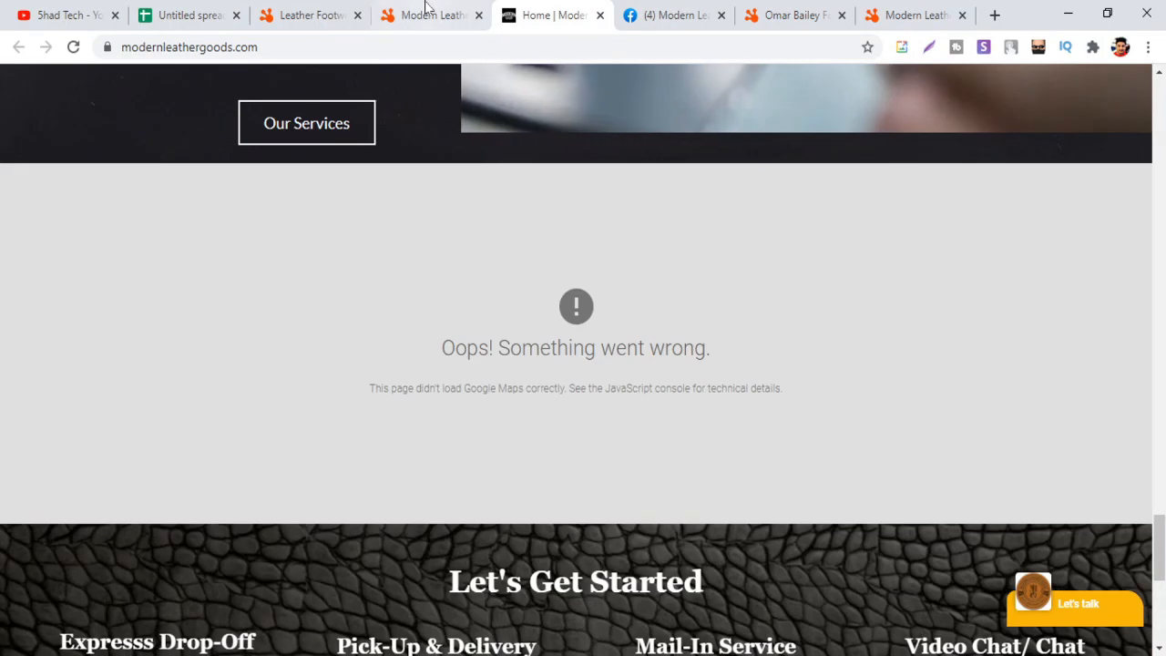
click(429, 14)
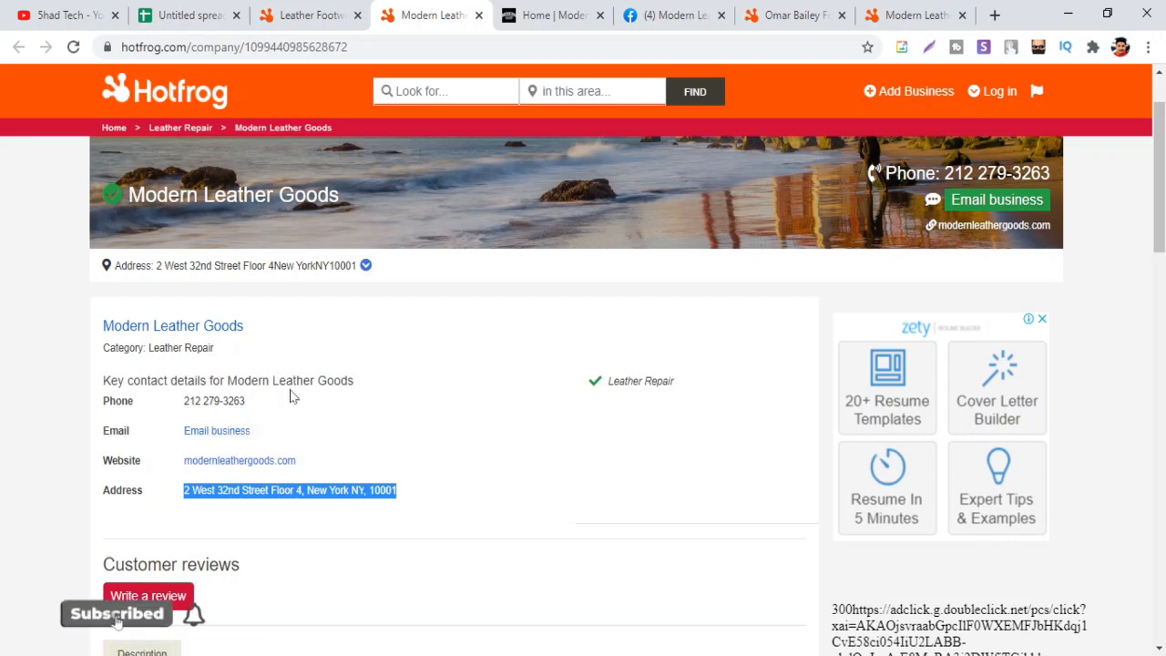
click(655, 15)
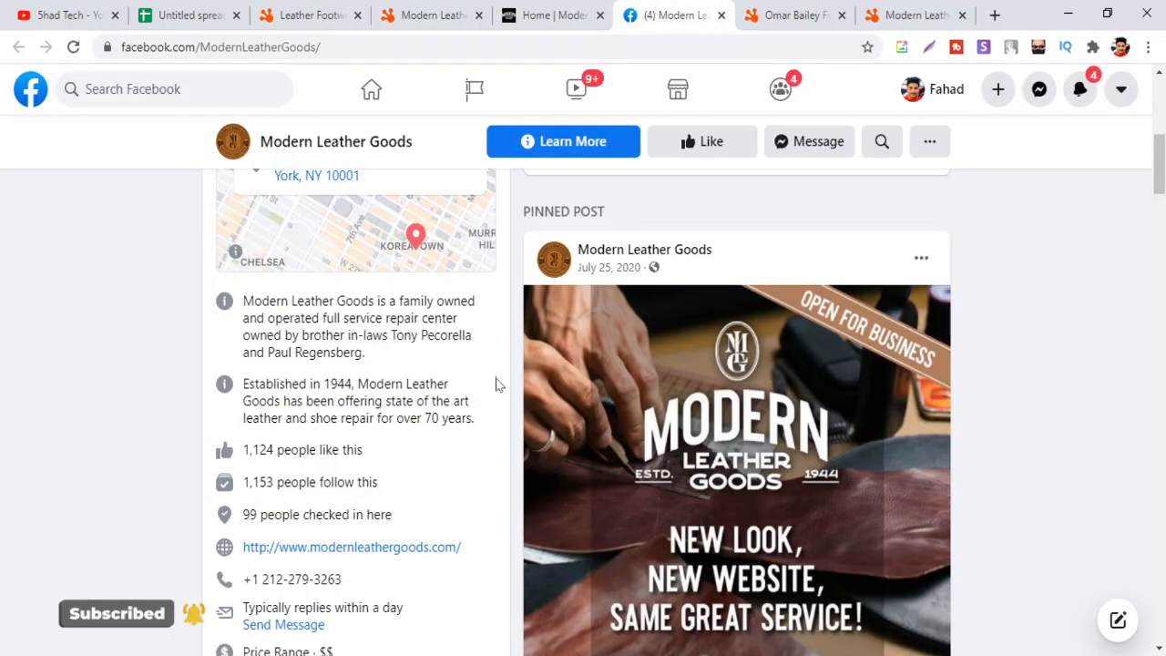
scroll(403, 448, down, 2)
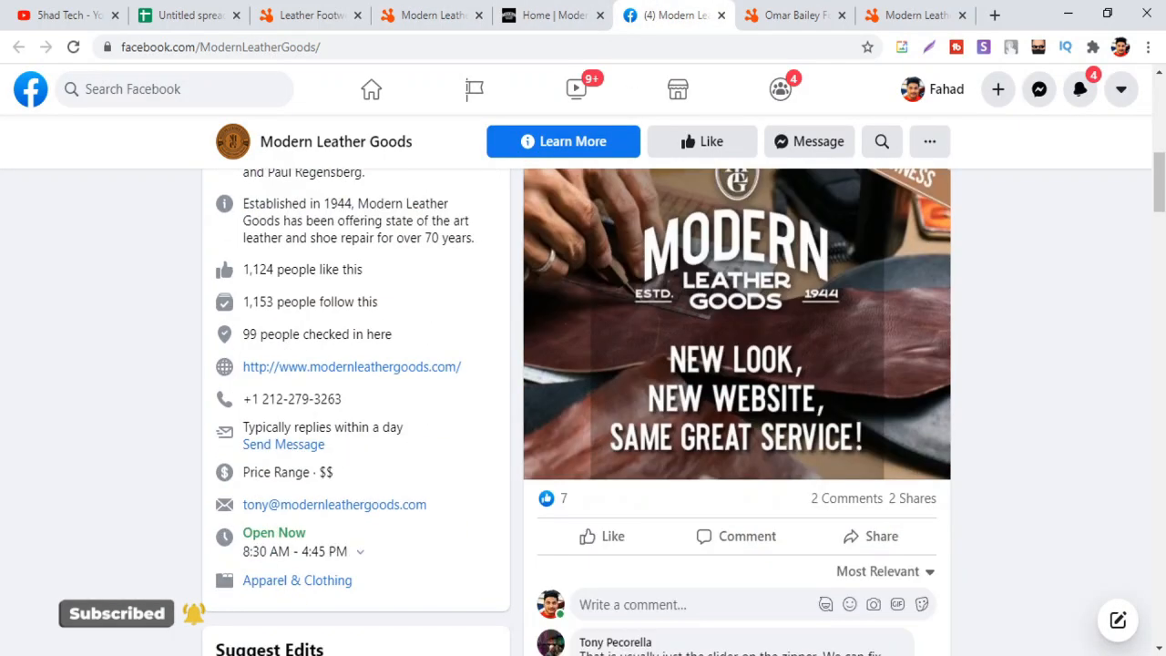
drag(428, 504, 244, 519)
key(ctrl+c)
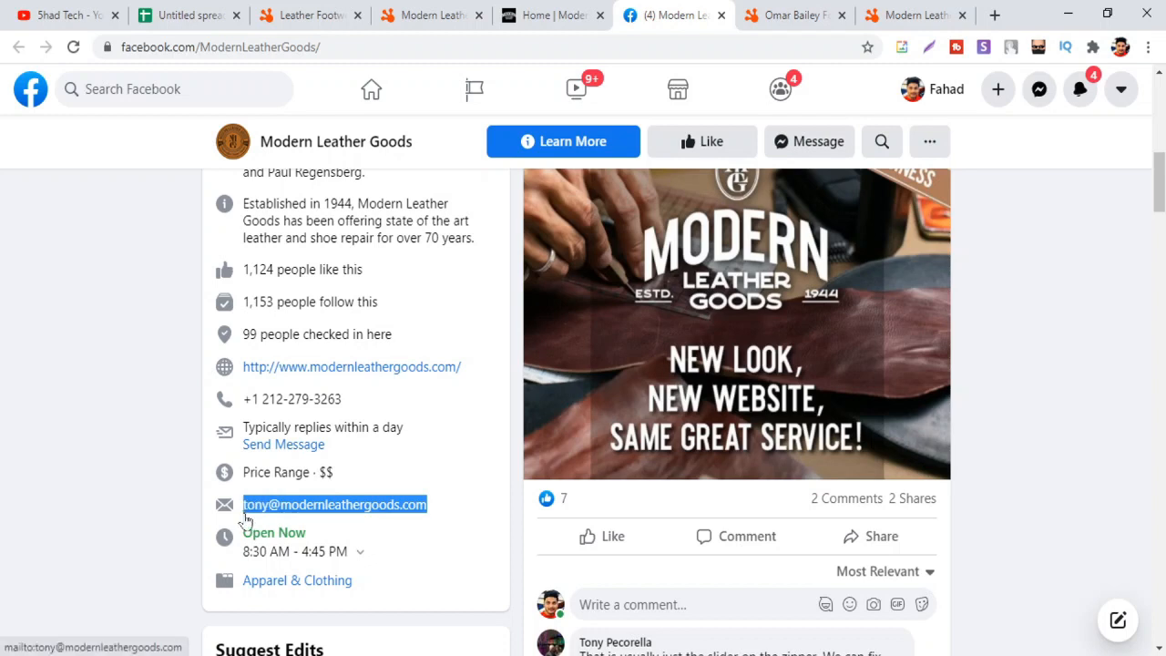
click(178, 18)
key(ctrl+v)
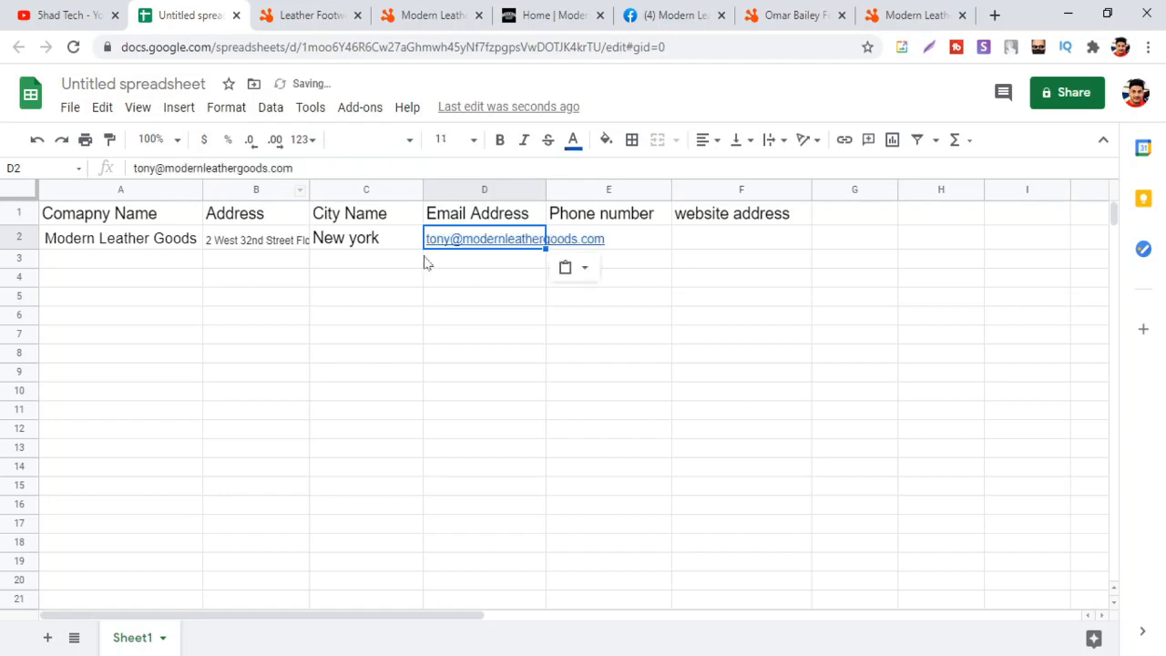
Copy the company's phone number from the Hotfrog listing into cell E2 of the spreadsheet.
click(626, 310)
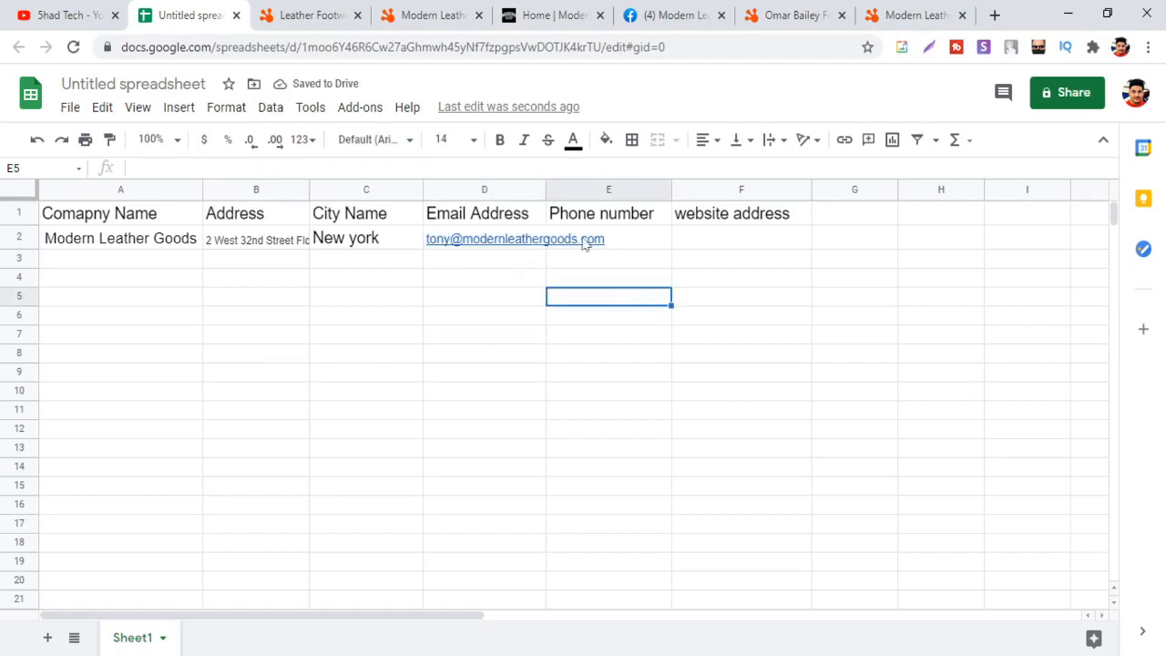
click(631, 241)
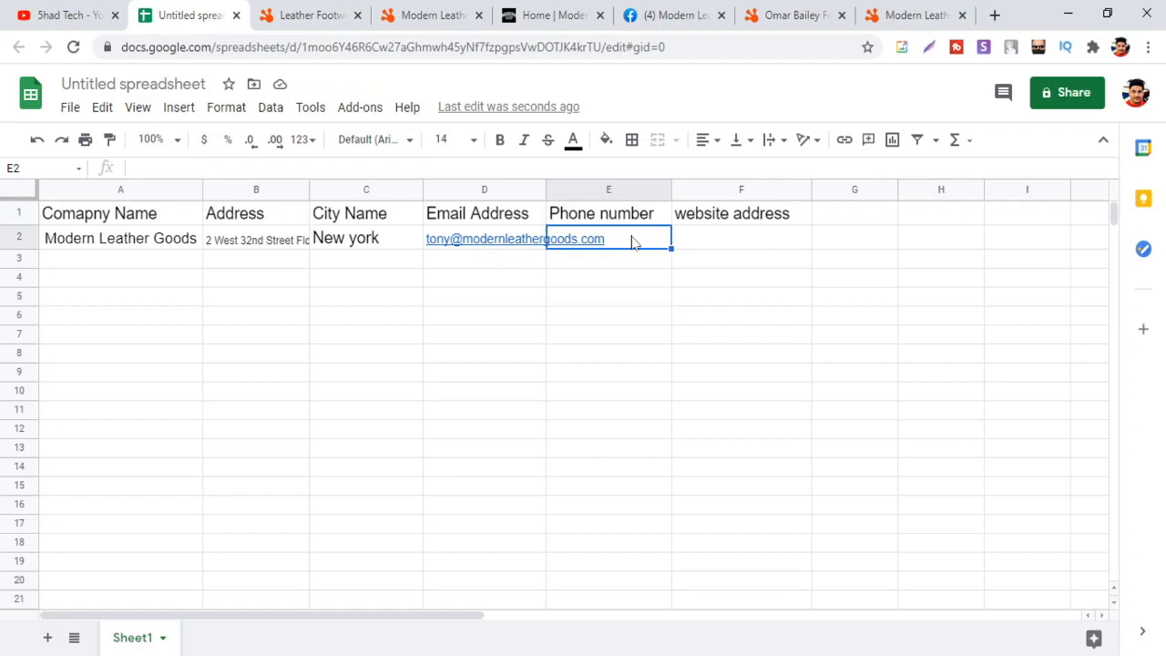
click(599, 299)
mouse_move(529, 242)
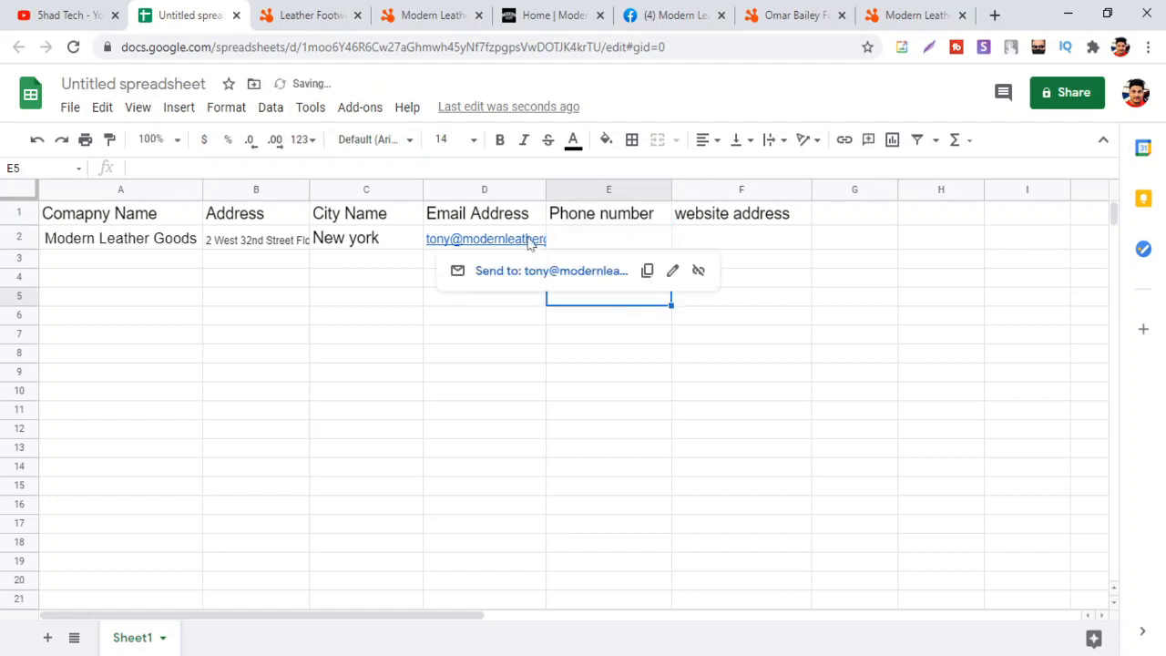
click(607, 242)
click(435, 9)
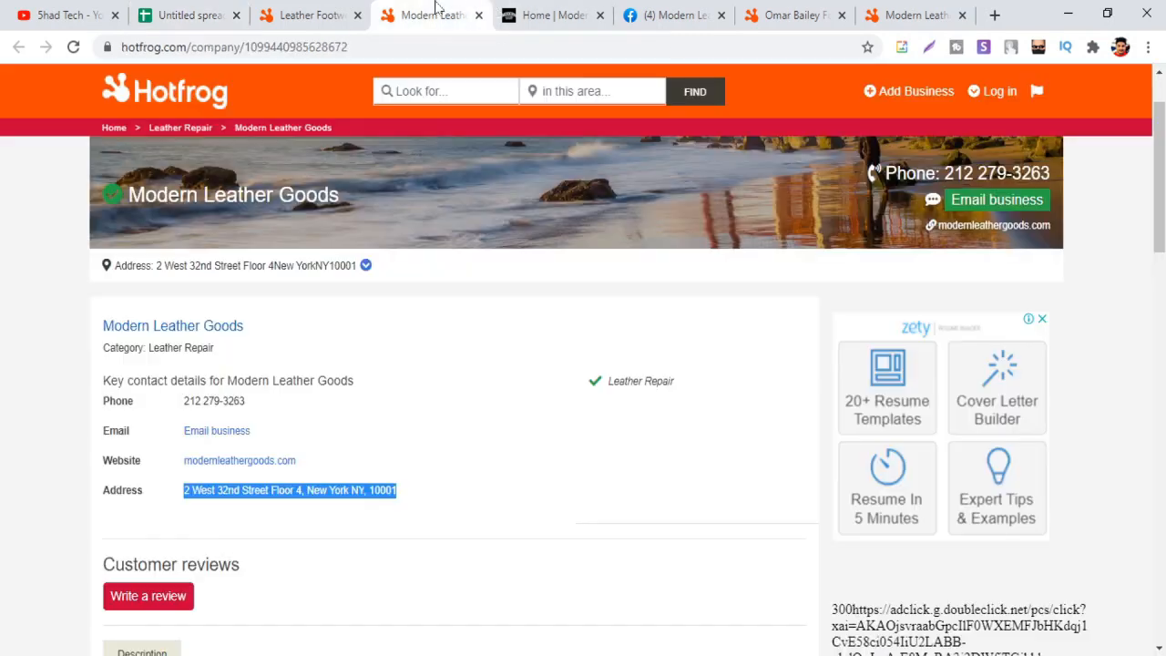
drag(248, 407, 183, 402)
key(ctrl+c)
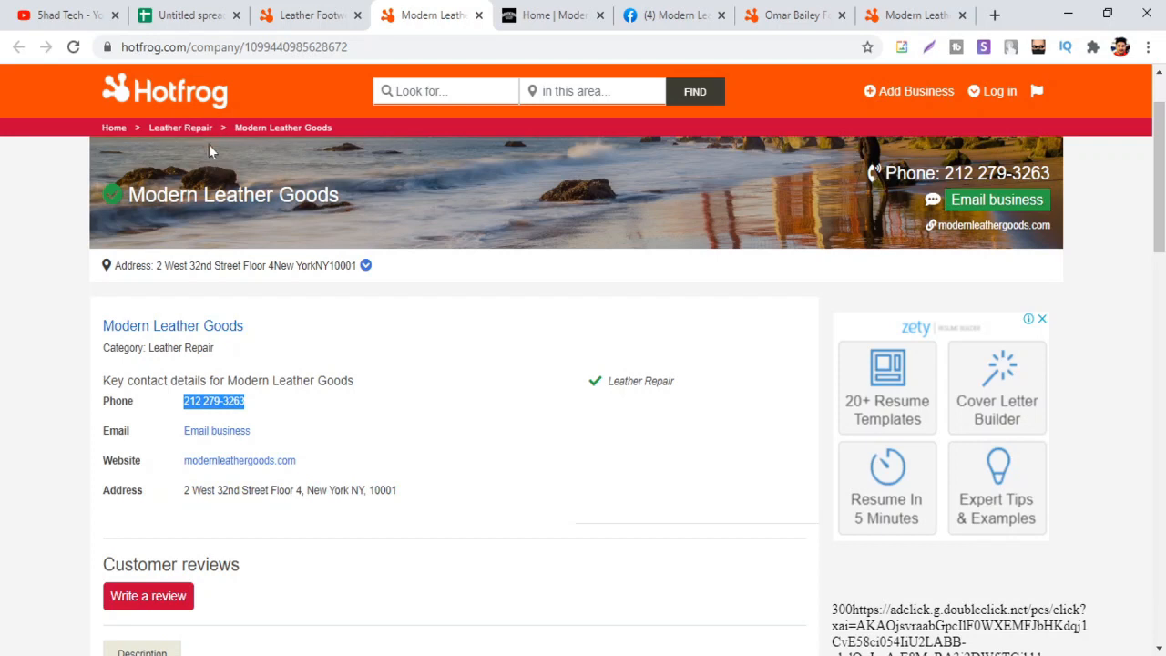
click(217, 16)
key(ctrl+v)
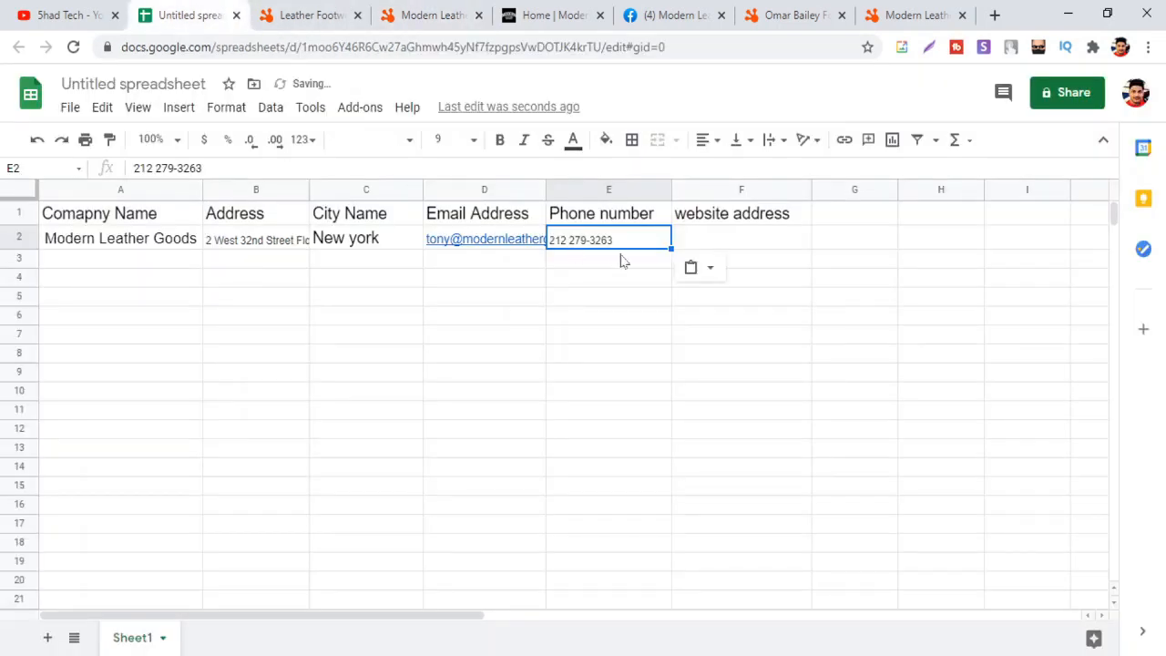
click(709, 240)
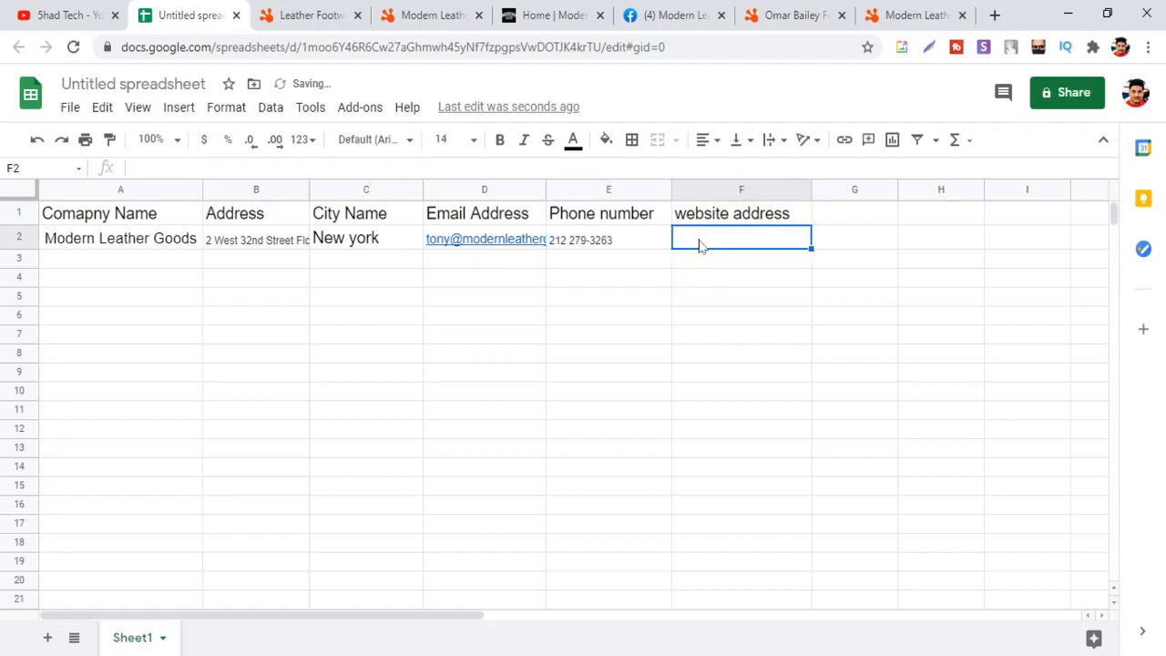
click(562, 18)
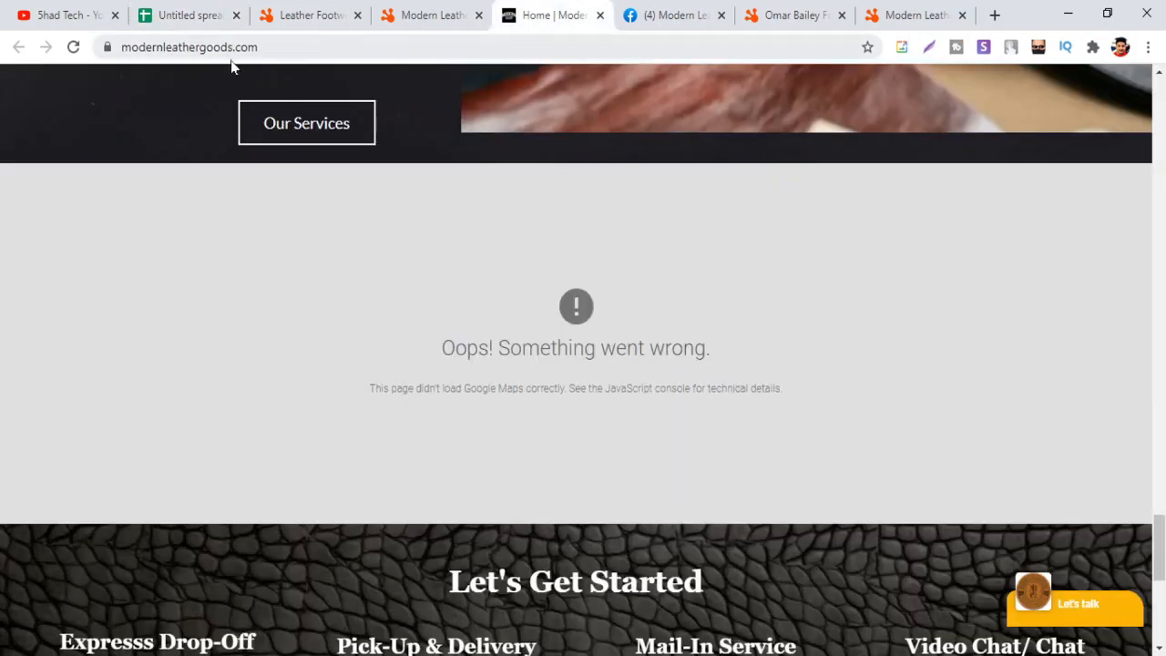
click(364, 46)
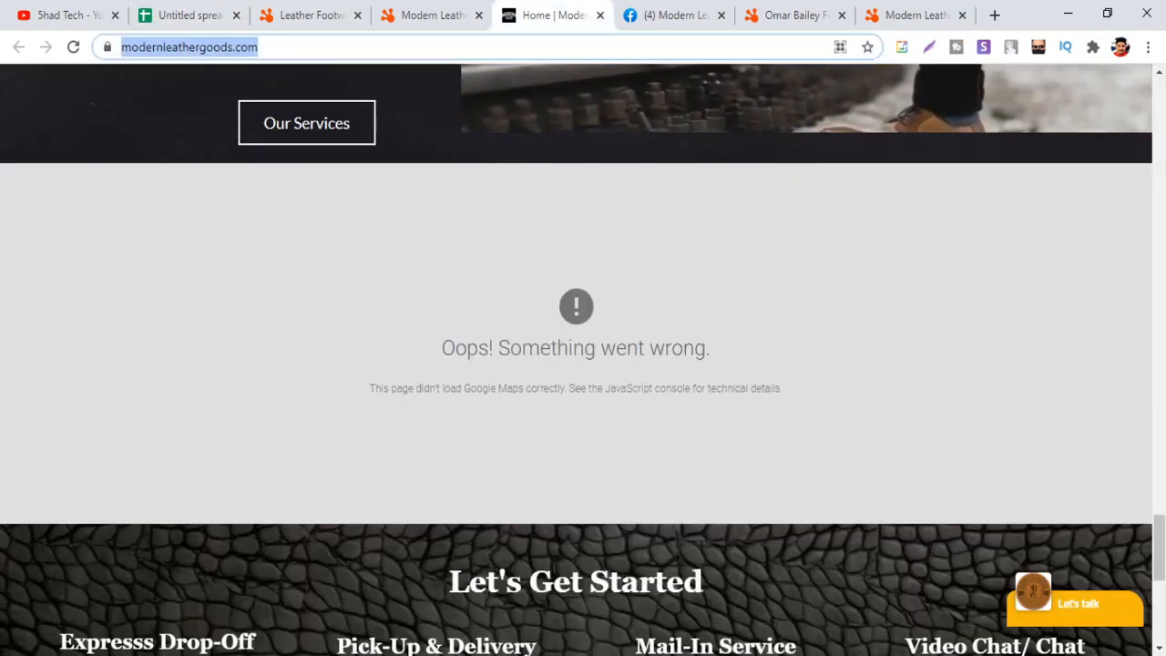
click(374, 46)
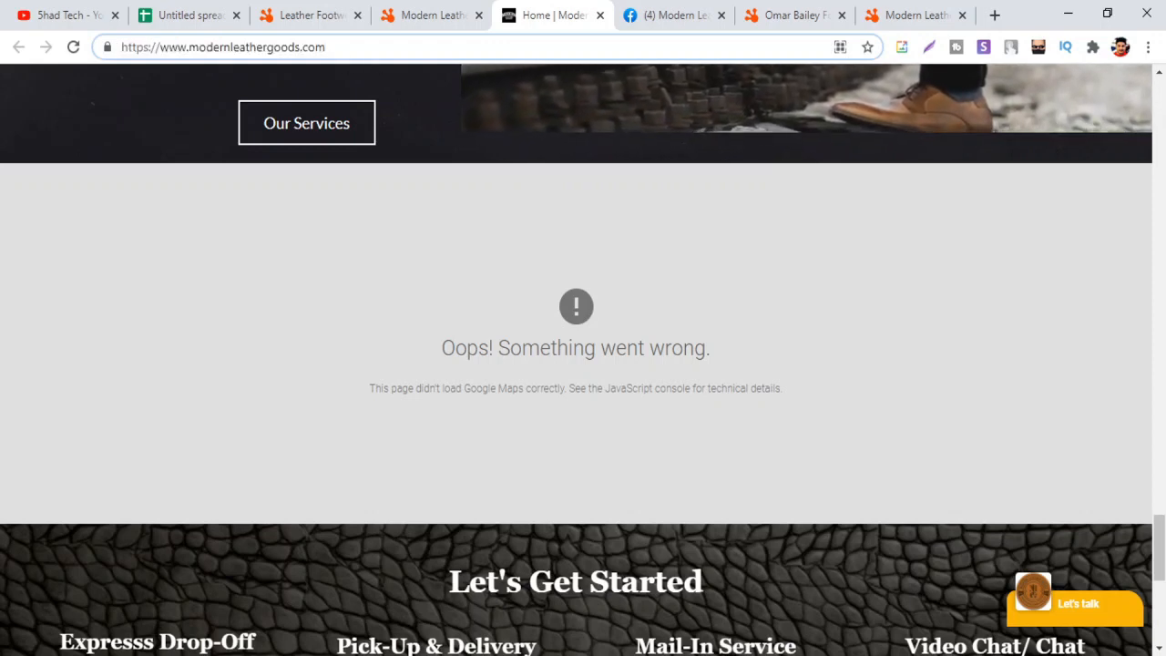
key(ctrl+a)
key(ctrl+c)
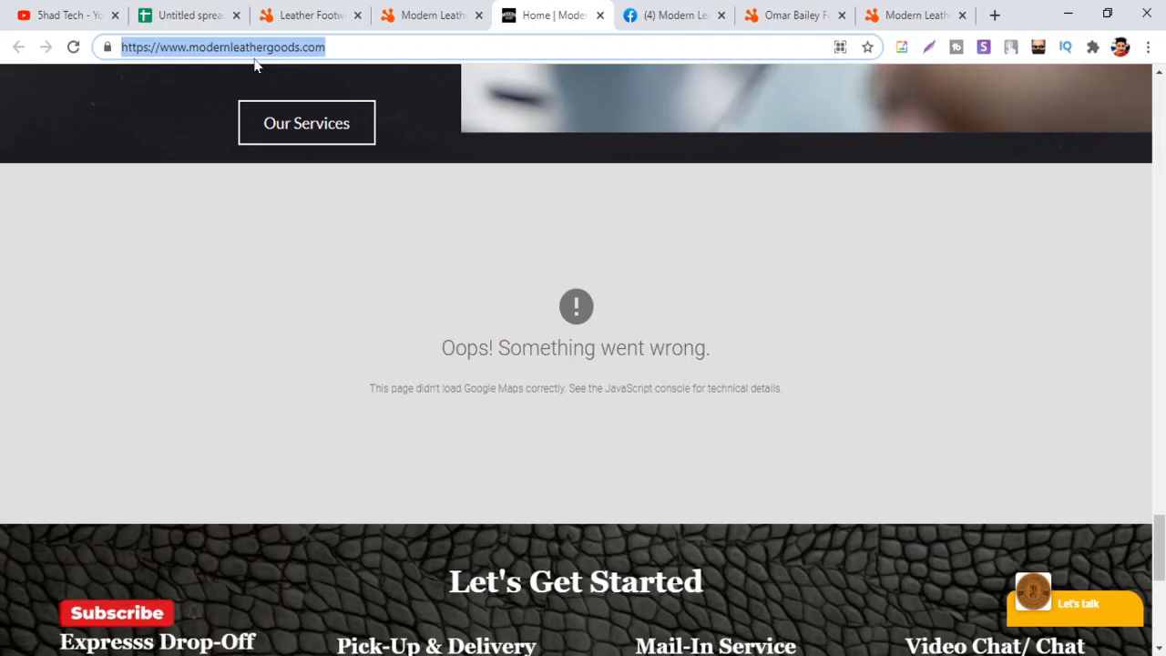
click(185, 16)
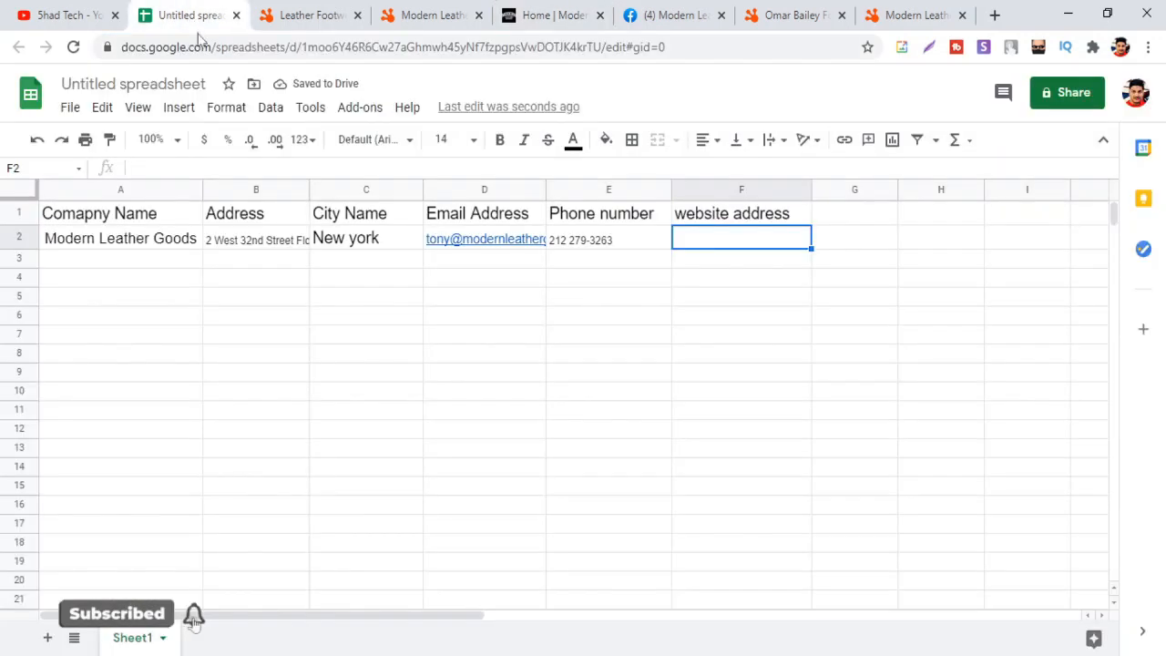
key(ctrl+v)
click(644, 339)
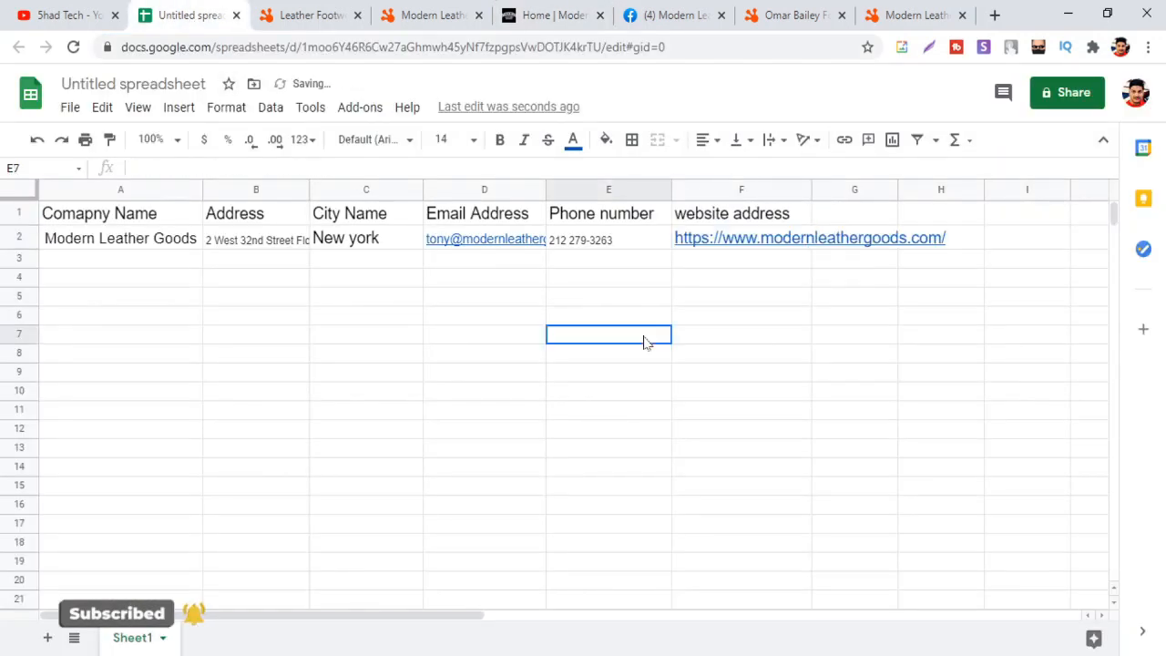
Put a blank entry in cell G2 to keep the website link within column F, and note "60$" in F4 and "1 week" in E5.
click(838, 247)
double_click(840, 248)
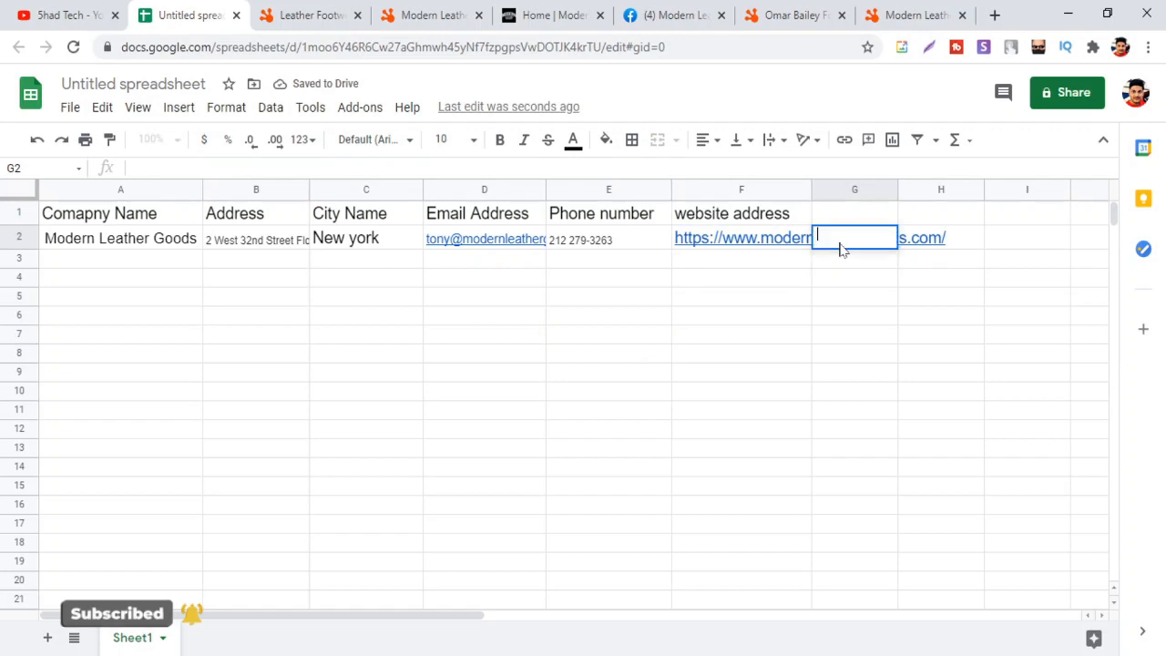
click(636, 303)
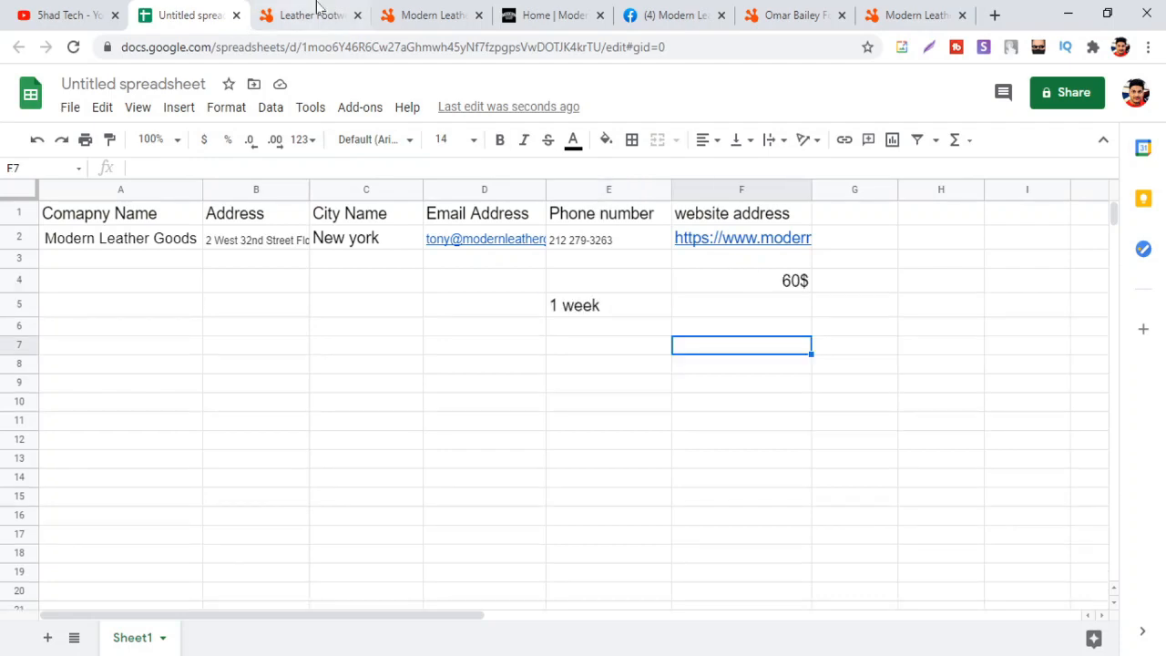
Look through the Hotfrog search results for more leather footwear retailers in New York to use as leads.
click(313, 14)
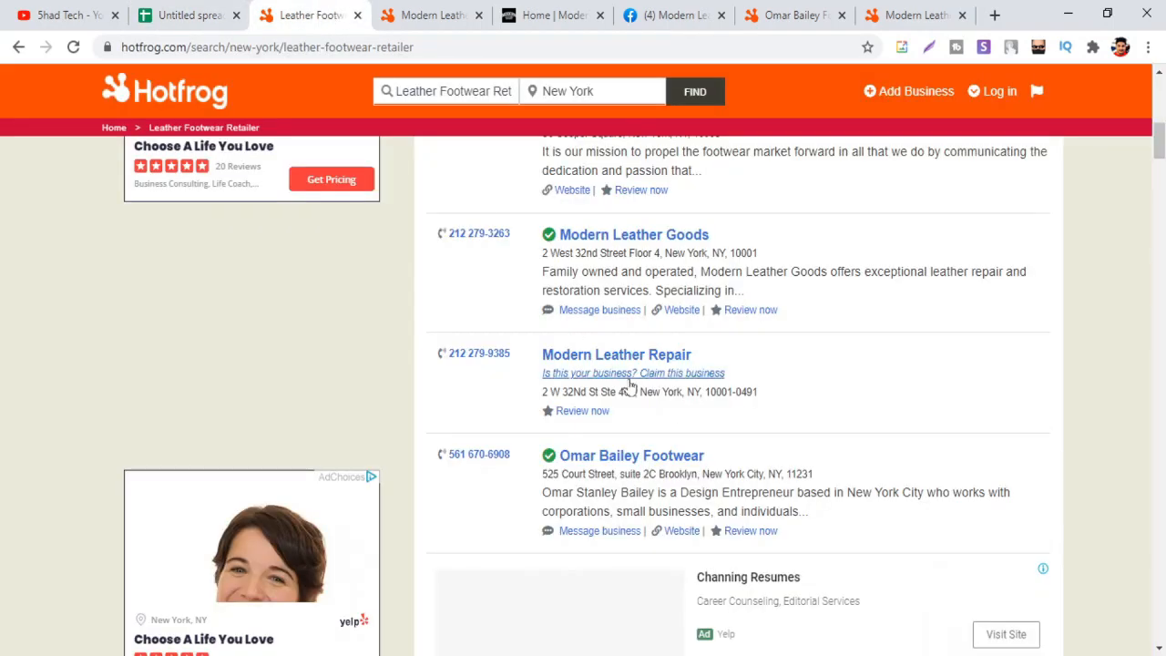
scroll(682, 390, down, 2)
scroll(682, 385, down, 3)
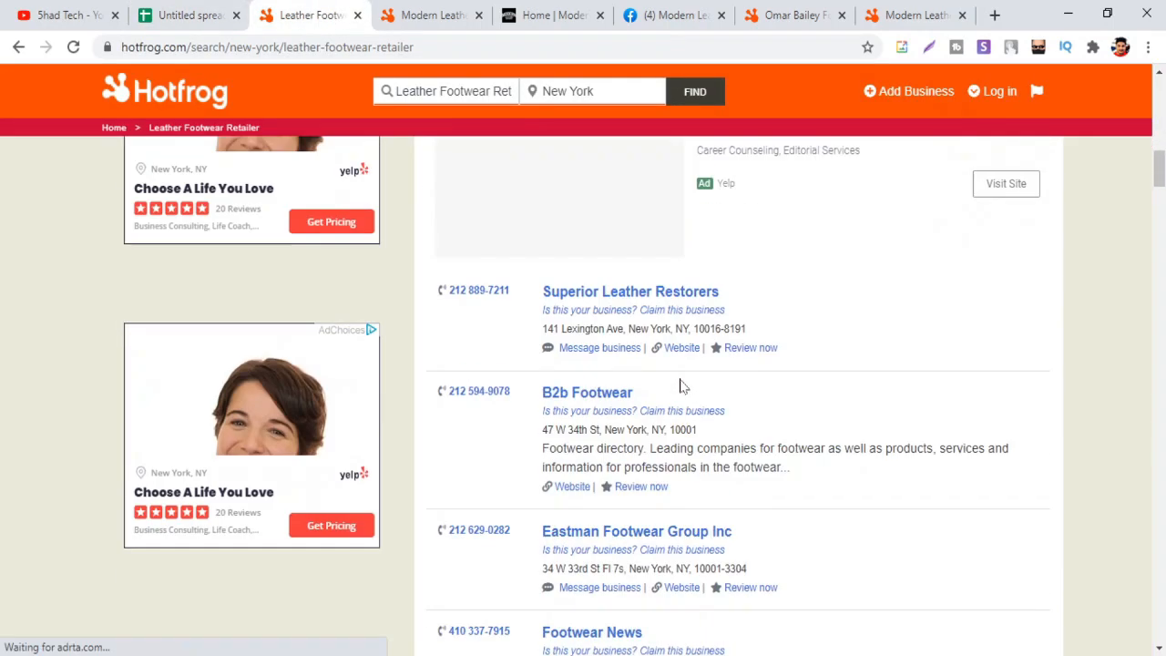
scroll(682, 386, down, 6)
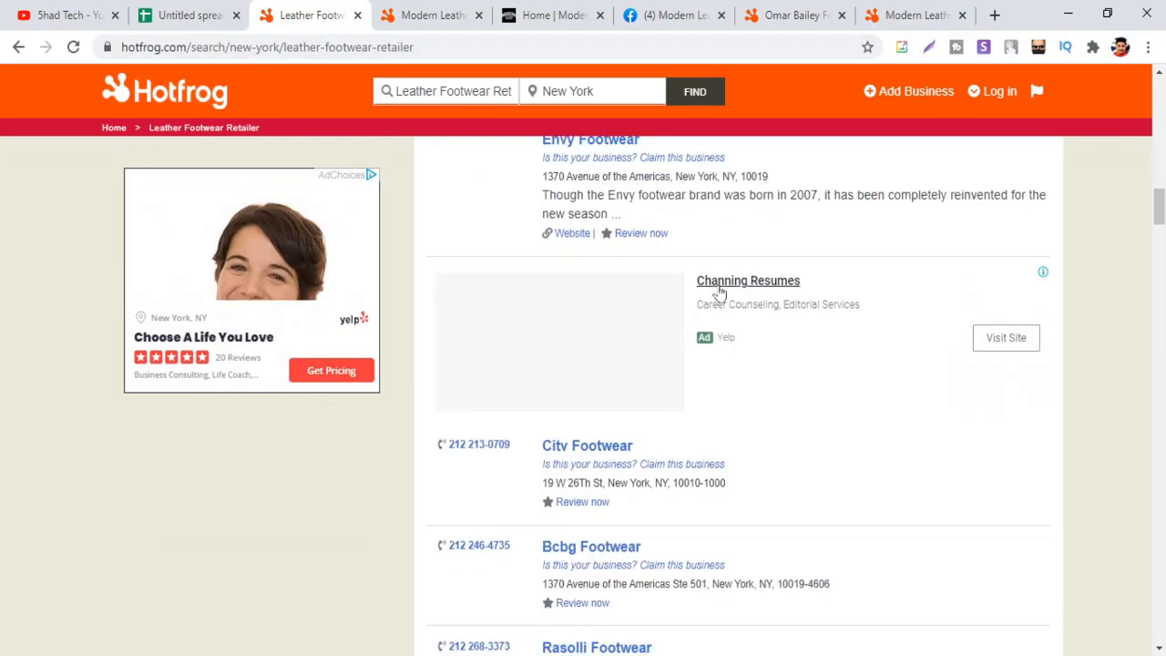
scroll(762, 325, down, 11)
scroll(763, 325, down, 14)
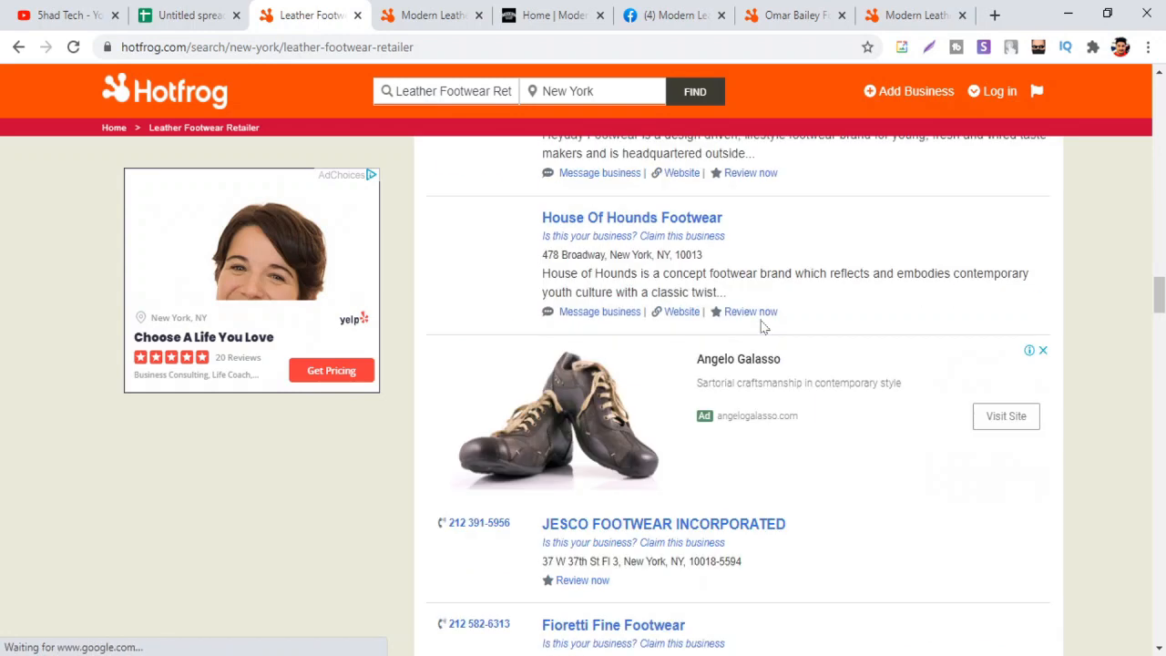
scroll(755, 324, down, 9)
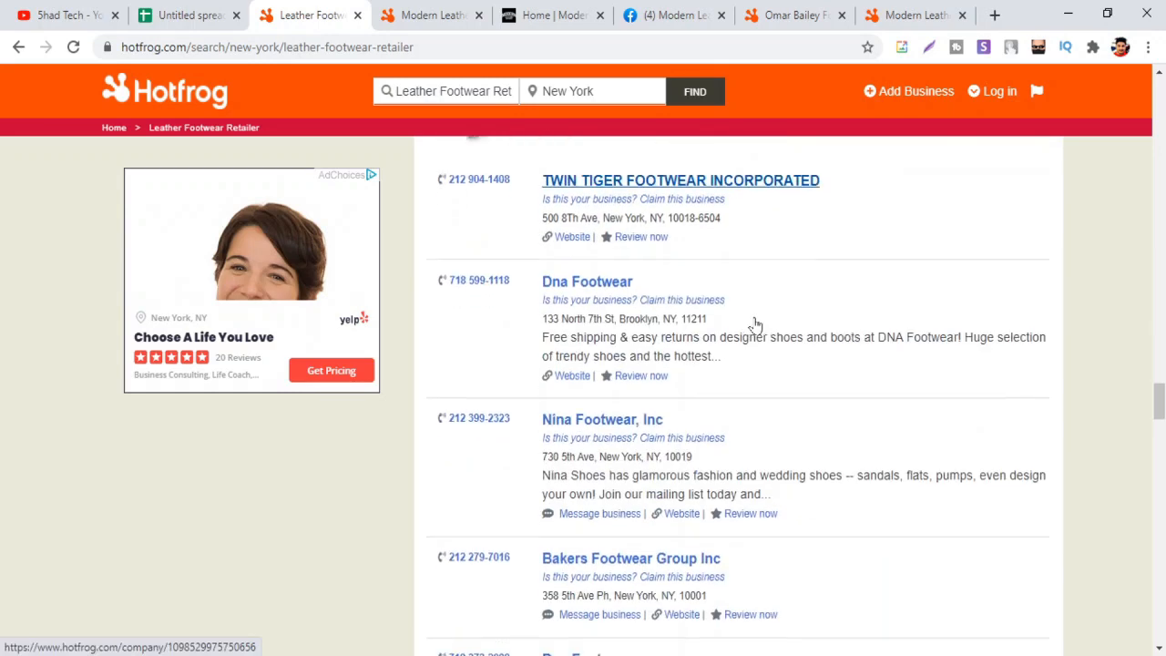